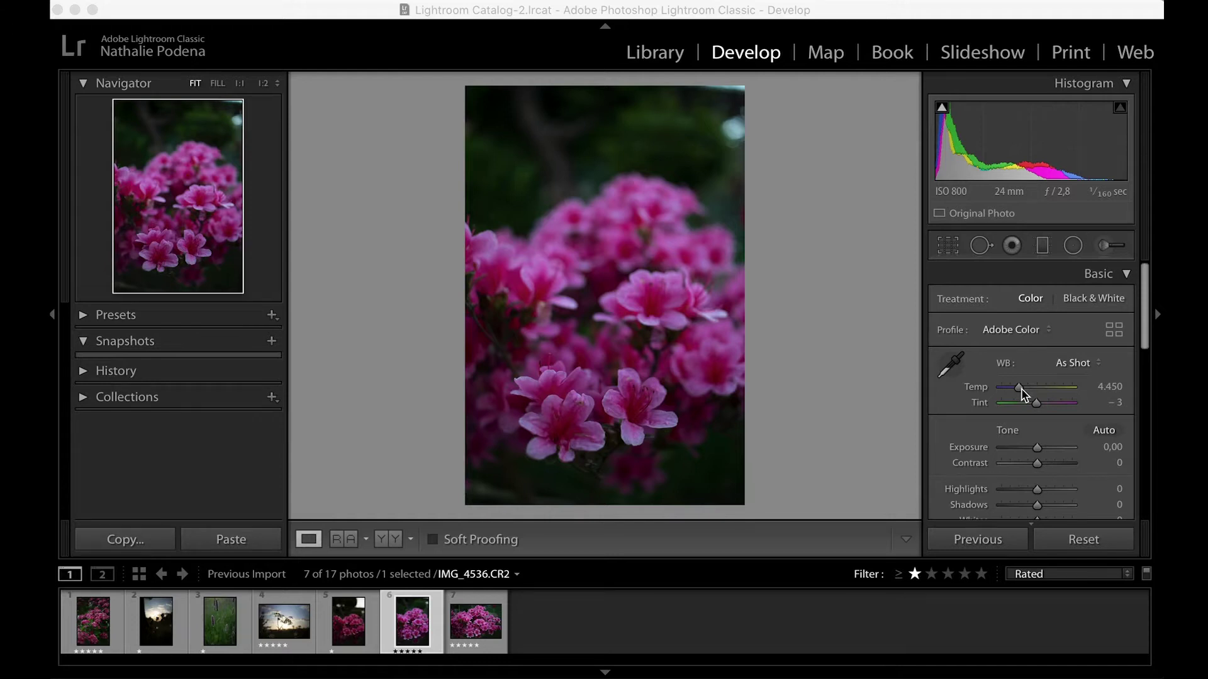
# Cool the white balance to Temp 4,298 and raise Tint to +11.
pyautogui.moveTo(1021, 388); pyautogui.dragTo(1019, 390)
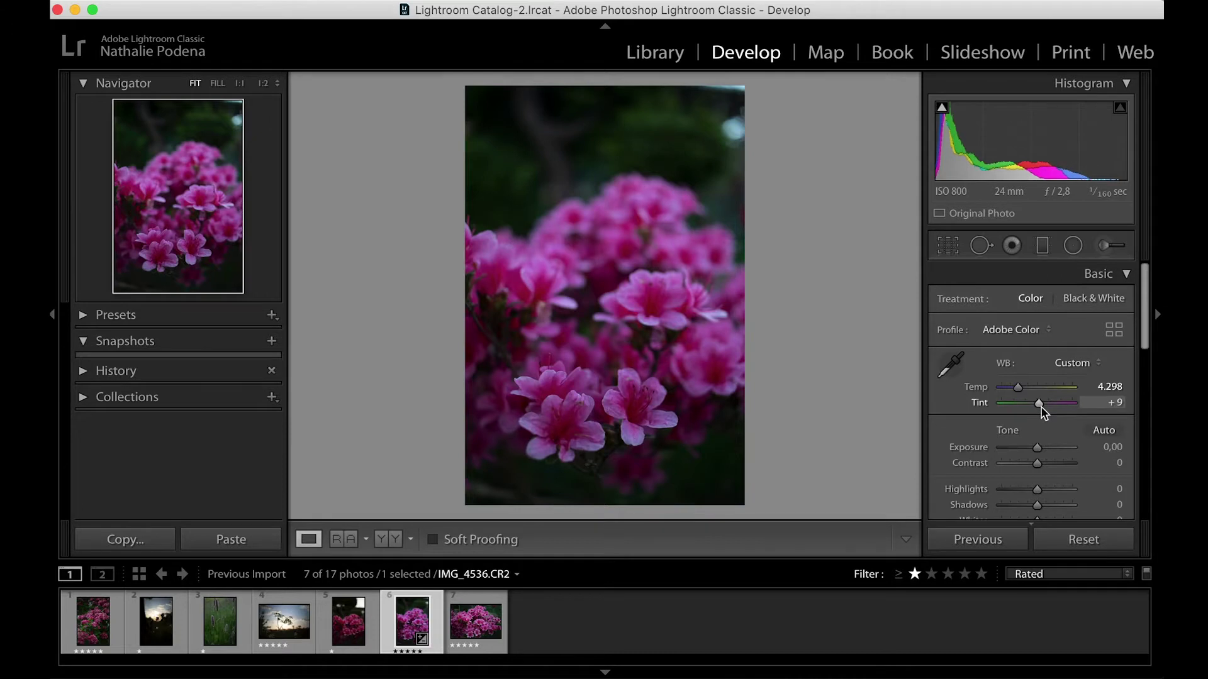
pyautogui.press('Up')
pyautogui.scroll(-1, 1029, 410)
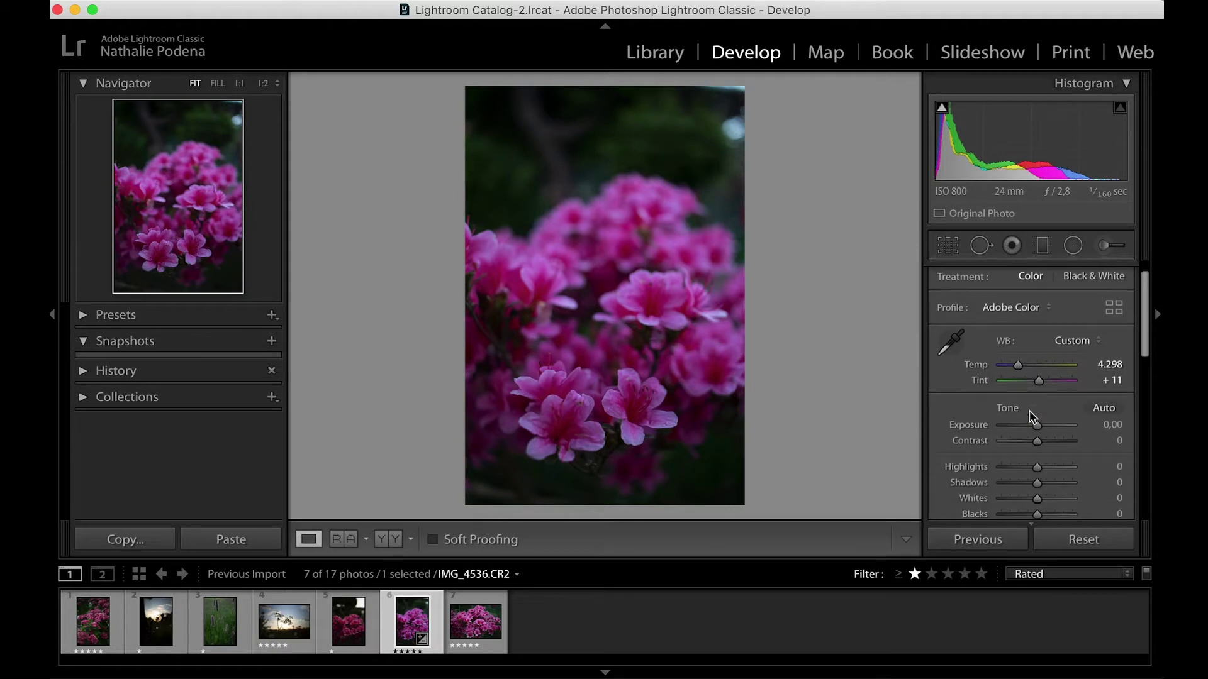
pyautogui.scroll(-10, 1030, 415)
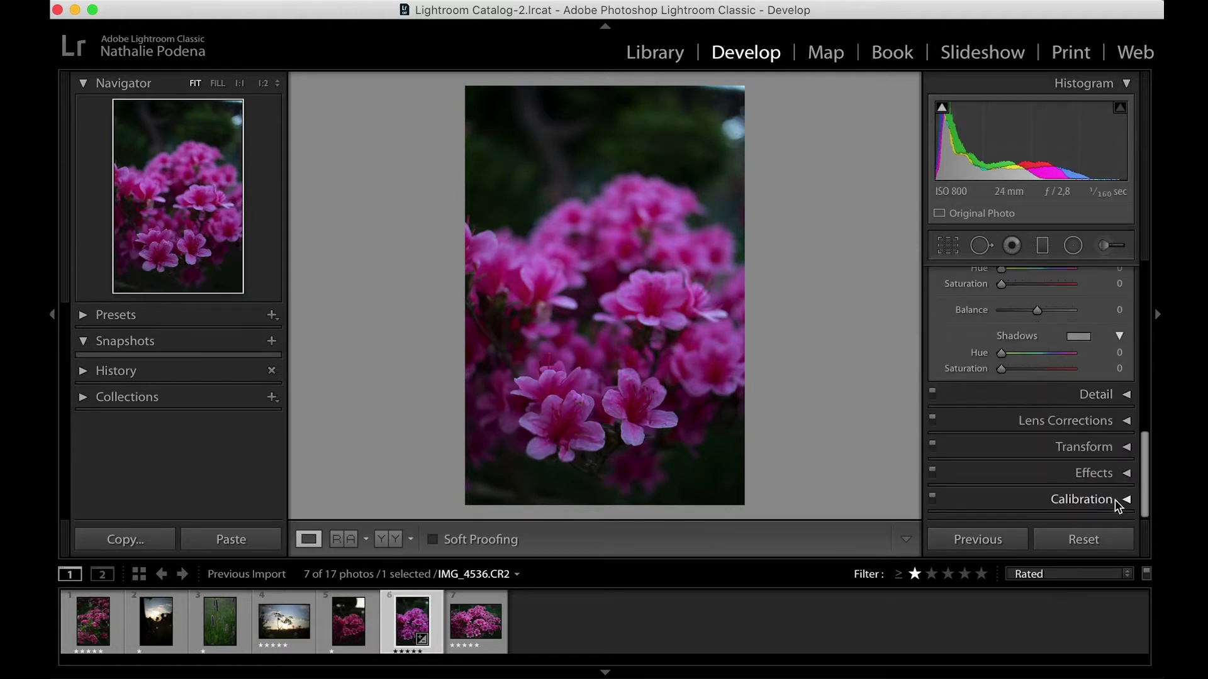
# Turn on Remove Chromatic Aberration and Canon lens profile corrections, leaving Calibration expanded.
pyautogui.click(1116, 502)
pyautogui.scroll(5, 1122, 448)
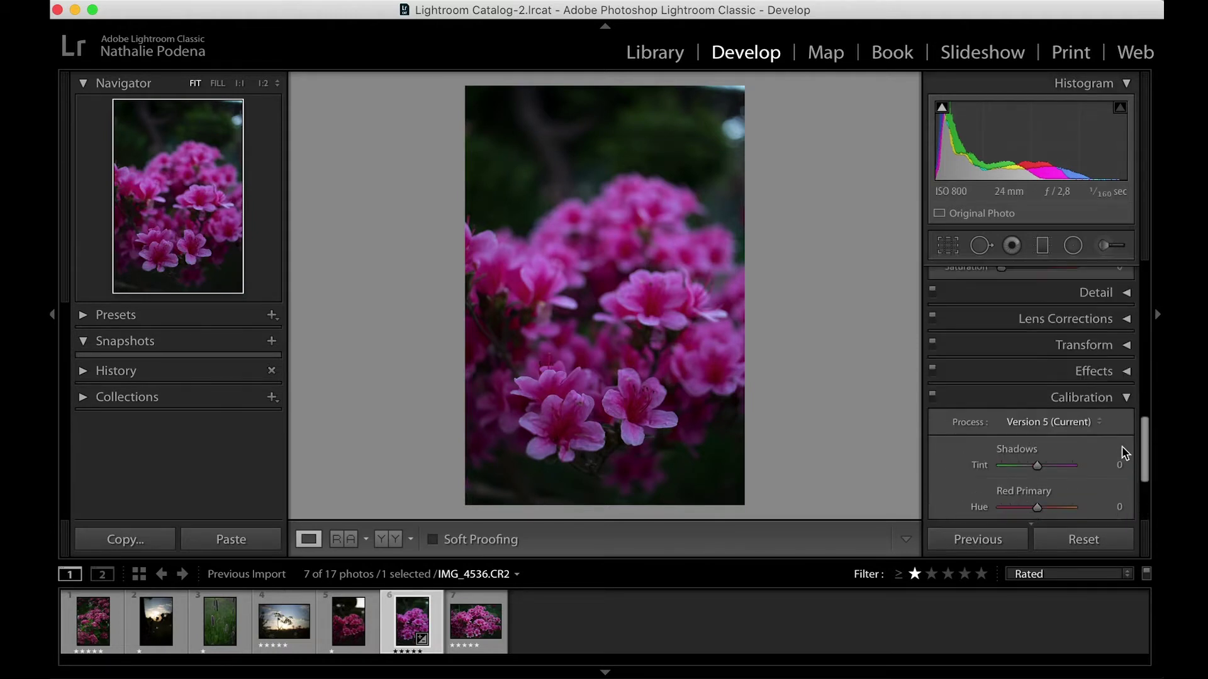
pyautogui.scroll(1, 1122, 451)
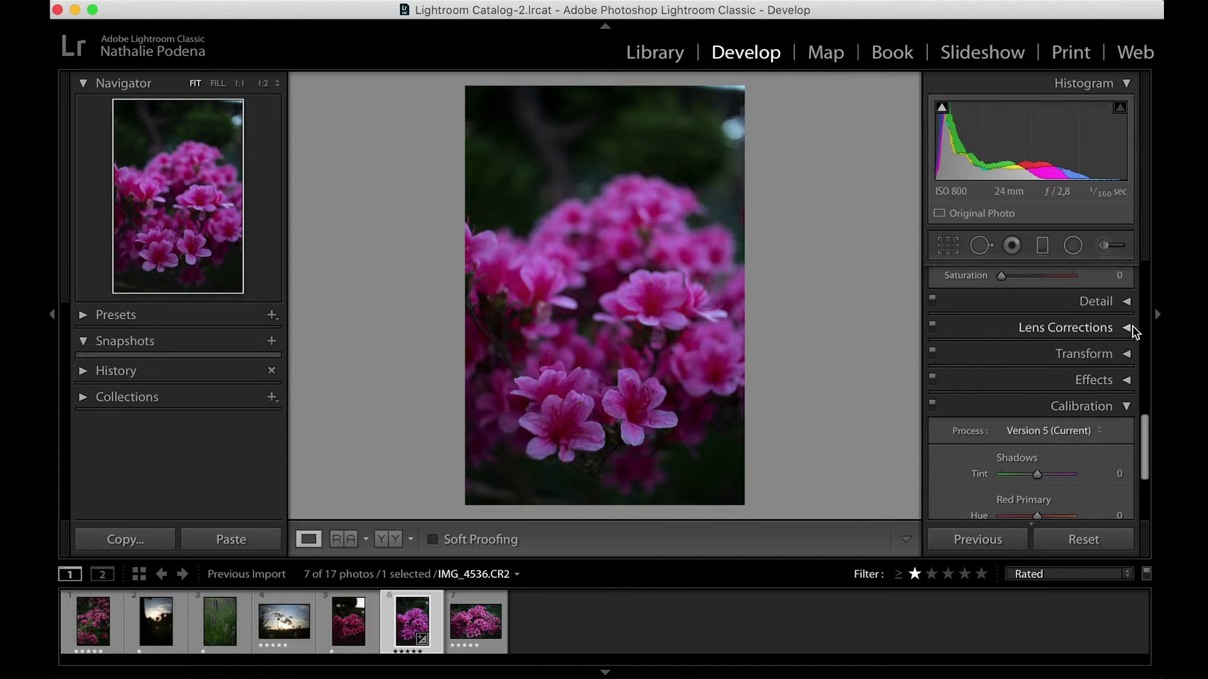
pyautogui.click(1132, 330)
pyautogui.click(942, 326)
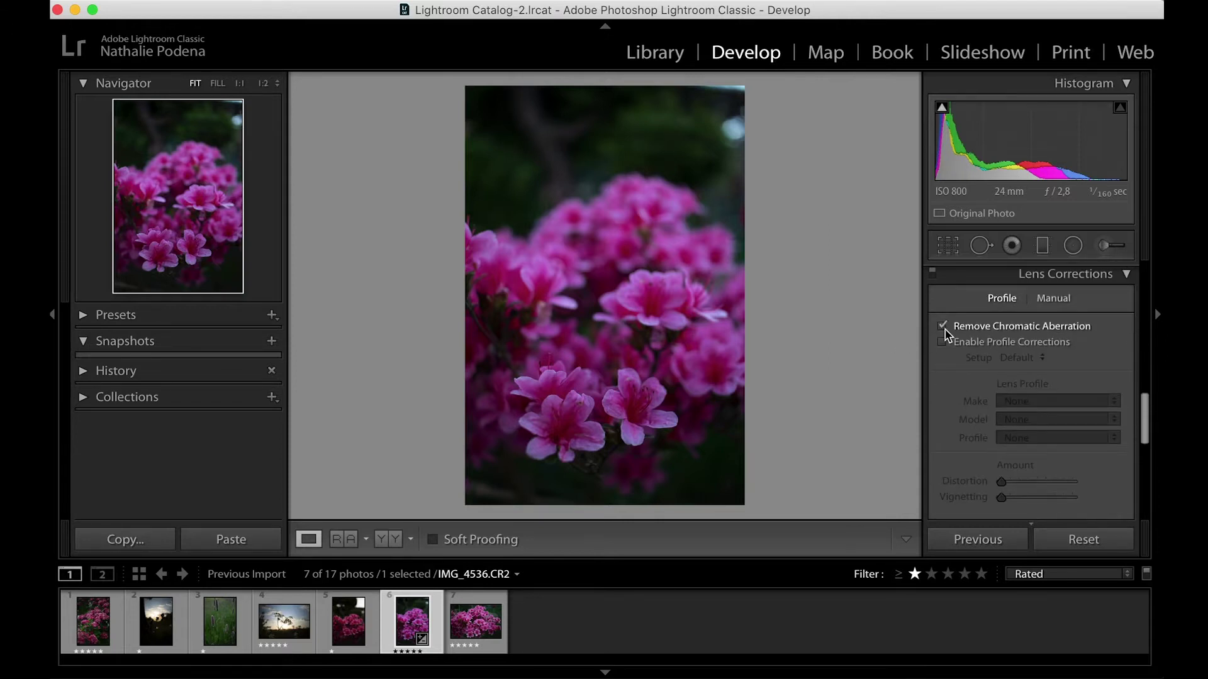
pyautogui.click(942, 342)
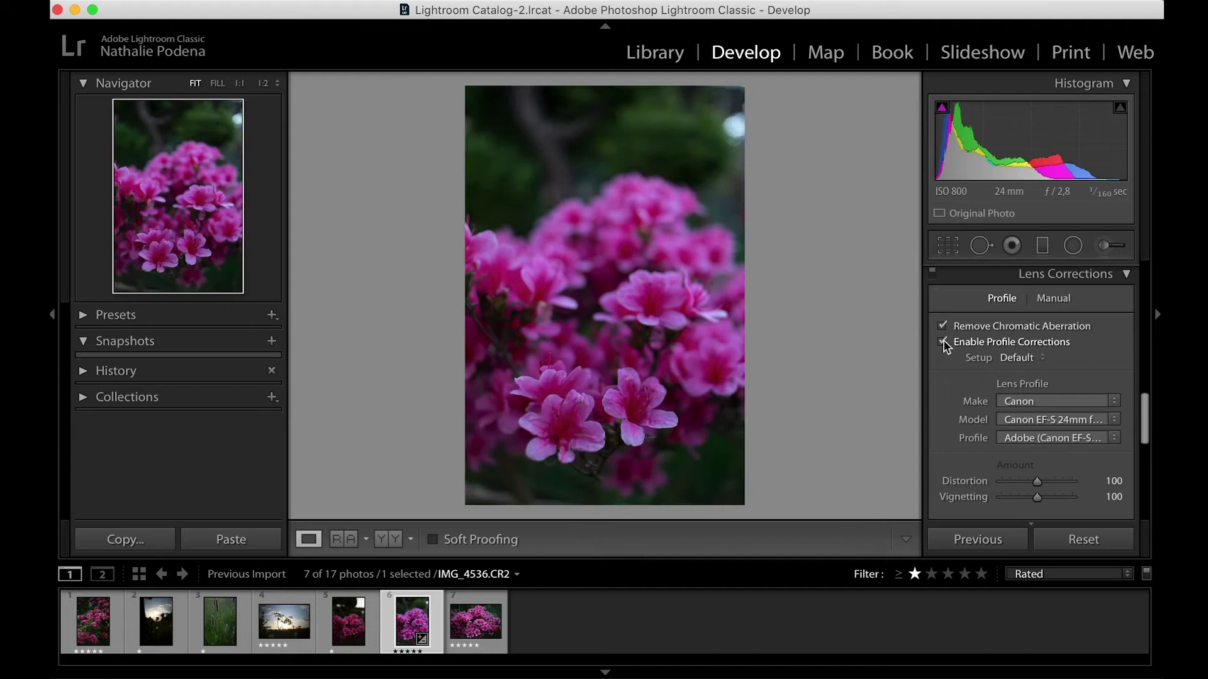
pyautogui.click(1121, 277)
# Set Calibration Shadows Tint to +7 and Red Primary to Hue −7, Saturation +7.
pyautogui.scroll(-2, 1063, 454)
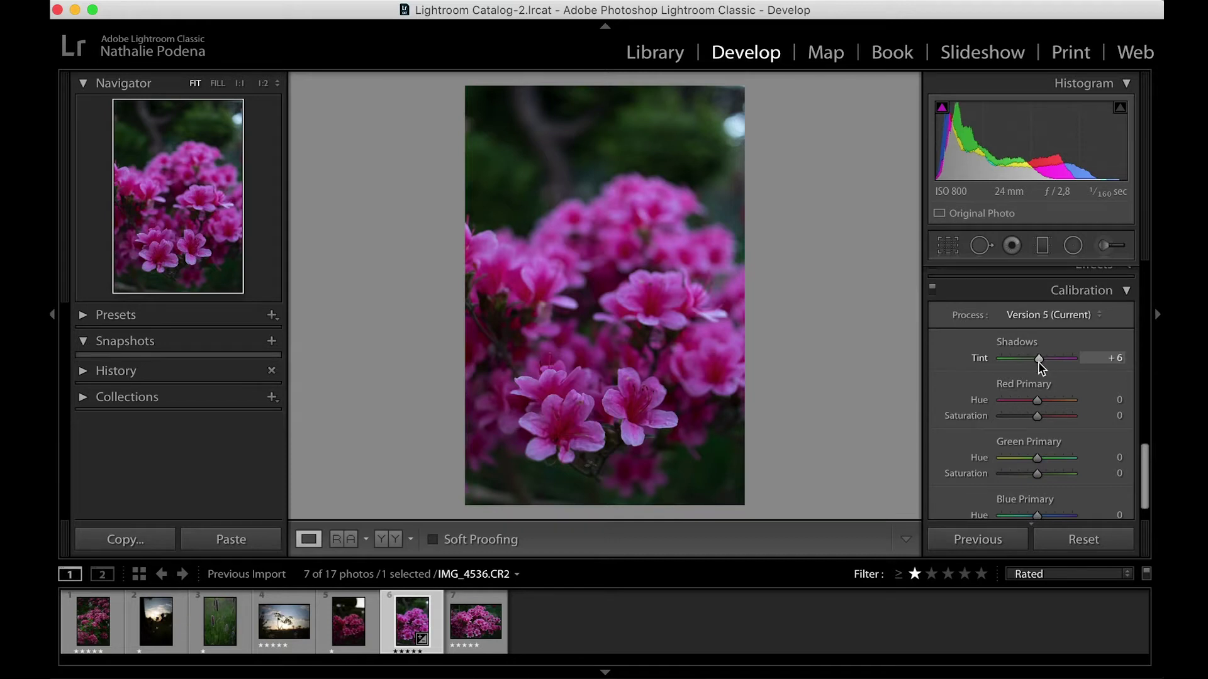
pyautogui.moveTo(1038, 361); pyautogui.dragTo(1039, 362)
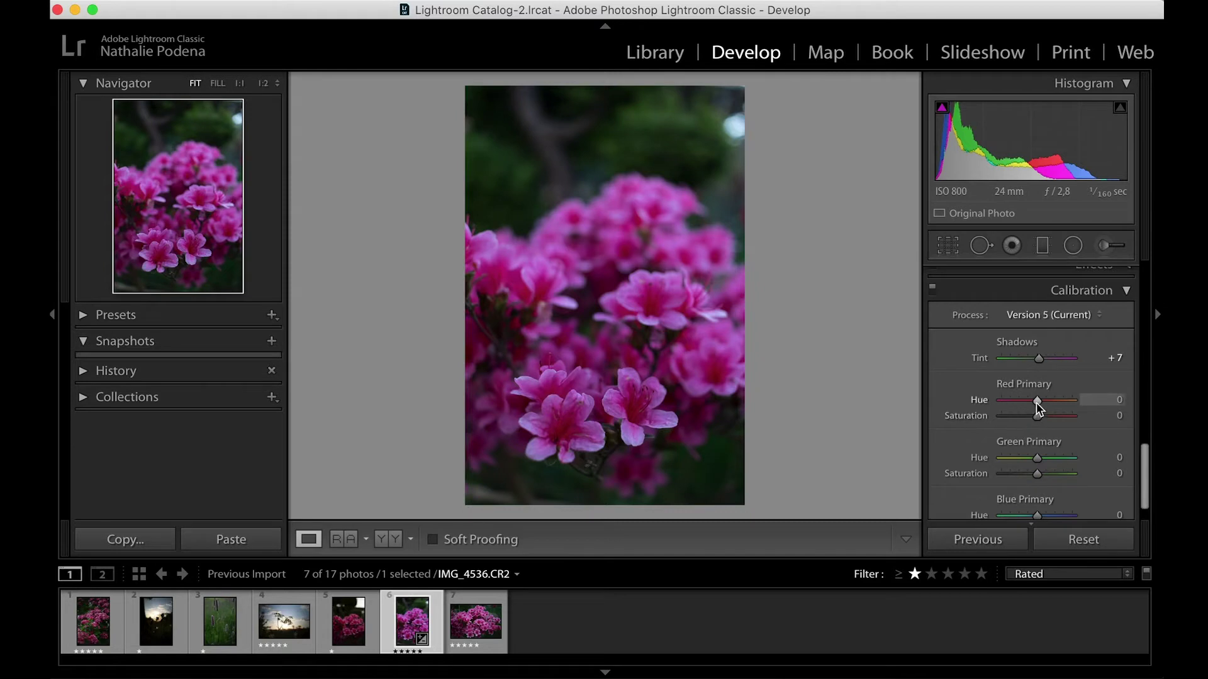
pyautogui.moveTo(1036, 403); pyautogui.dragTo(1035, 403)
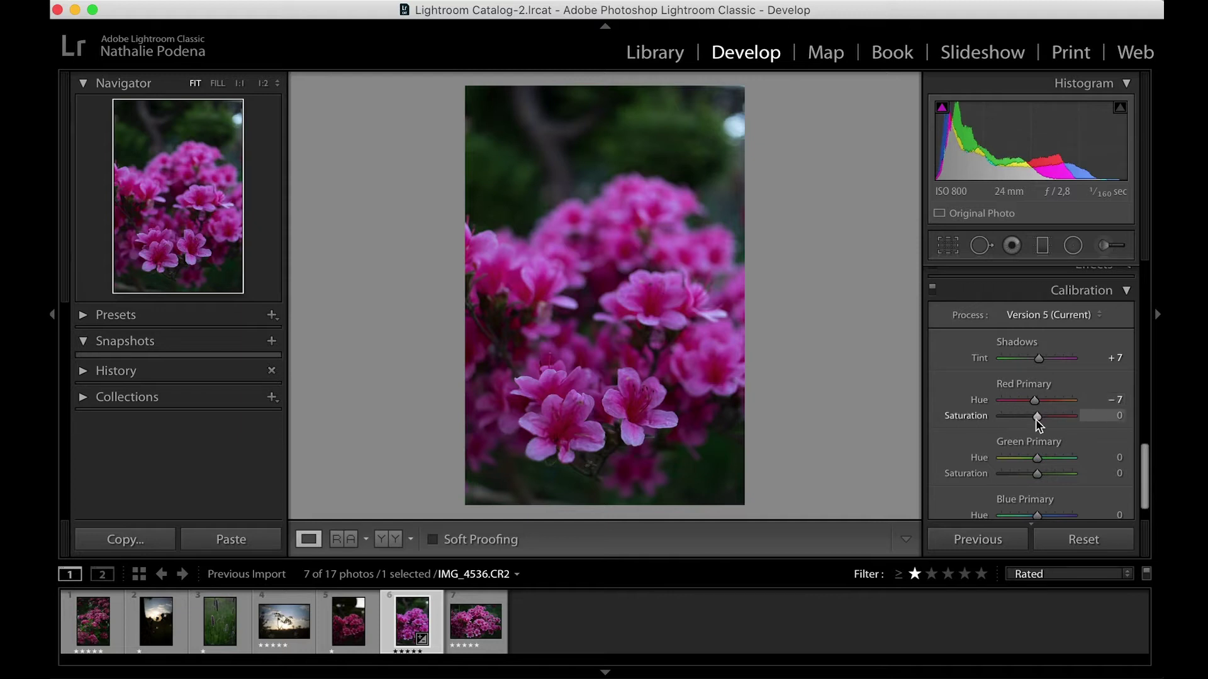
pyautogui.moveTo(1035, 419); pyautogui.dragTo(1039, 420)
# Set Green Primary to Hue +23, Saturation +6 and Blue Primary to Hue −16, Saturation +4.
pyautogui.scroll(-2, 1040, 419)
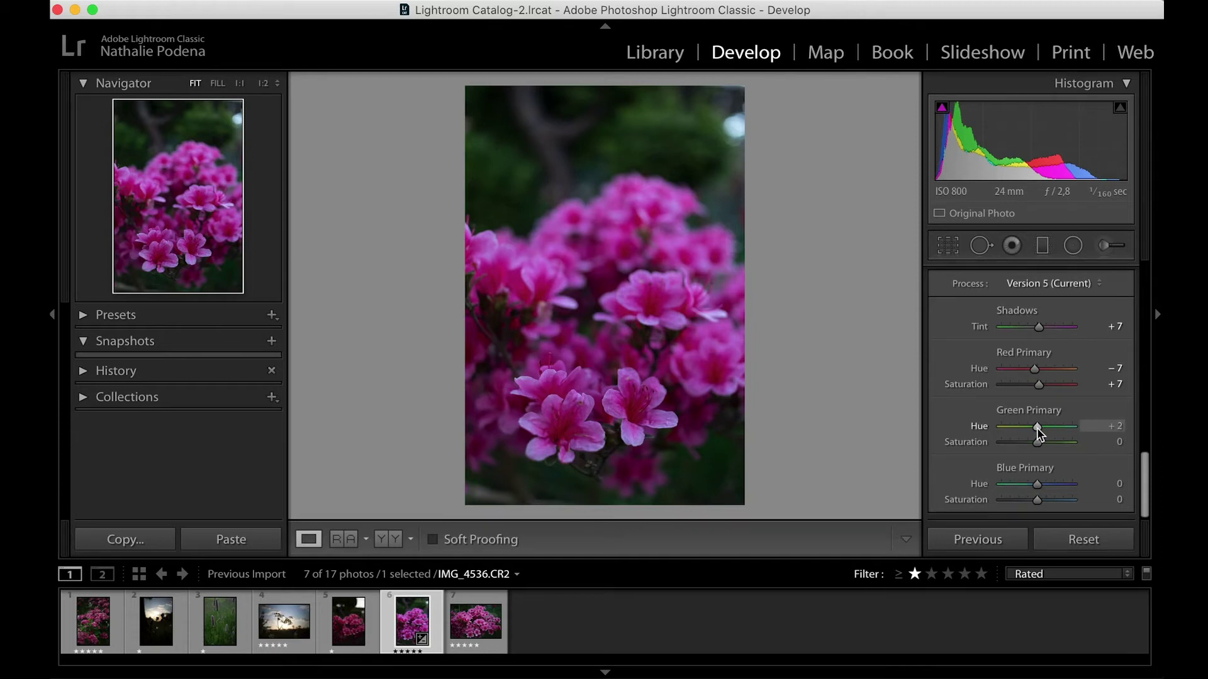
pyautogui.moveTo(1037, 432)
pyautogui.mouseDown()
pyautogui.moveTo(1096, 433)
pyautogui.moveTo(1044, 431)
pyautogui.mouseUp()
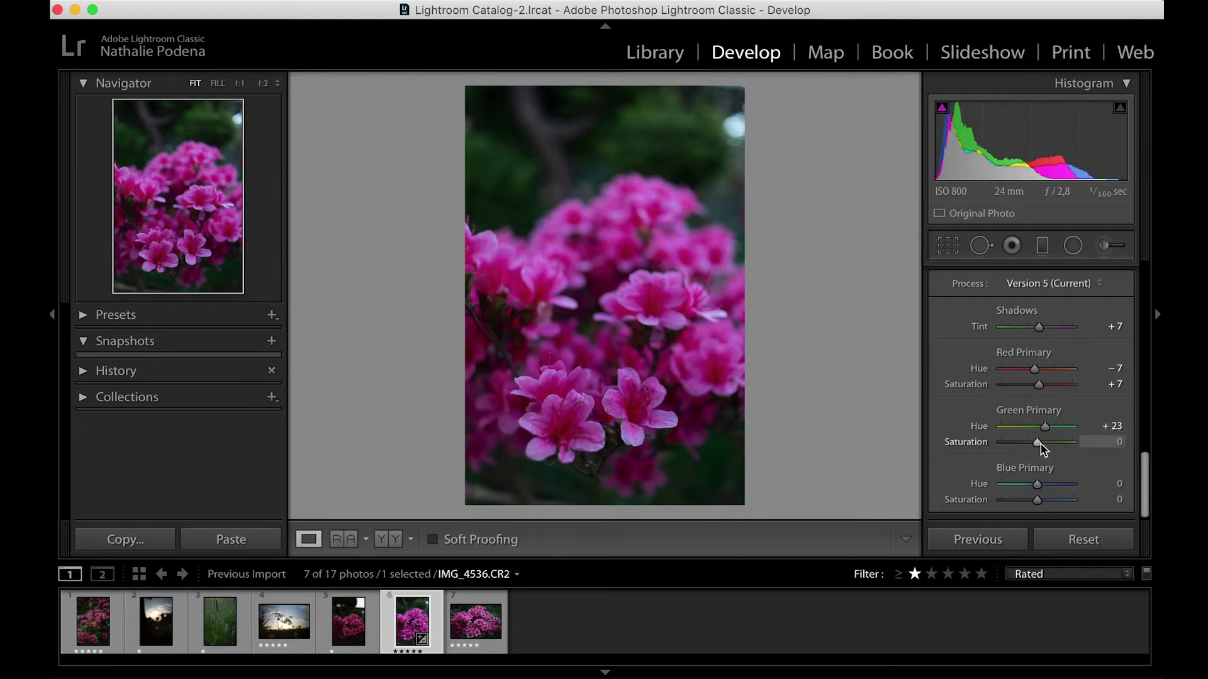
pyautogui.moveTo(1038, 443); pyautogui.dragTo(1097, 485)
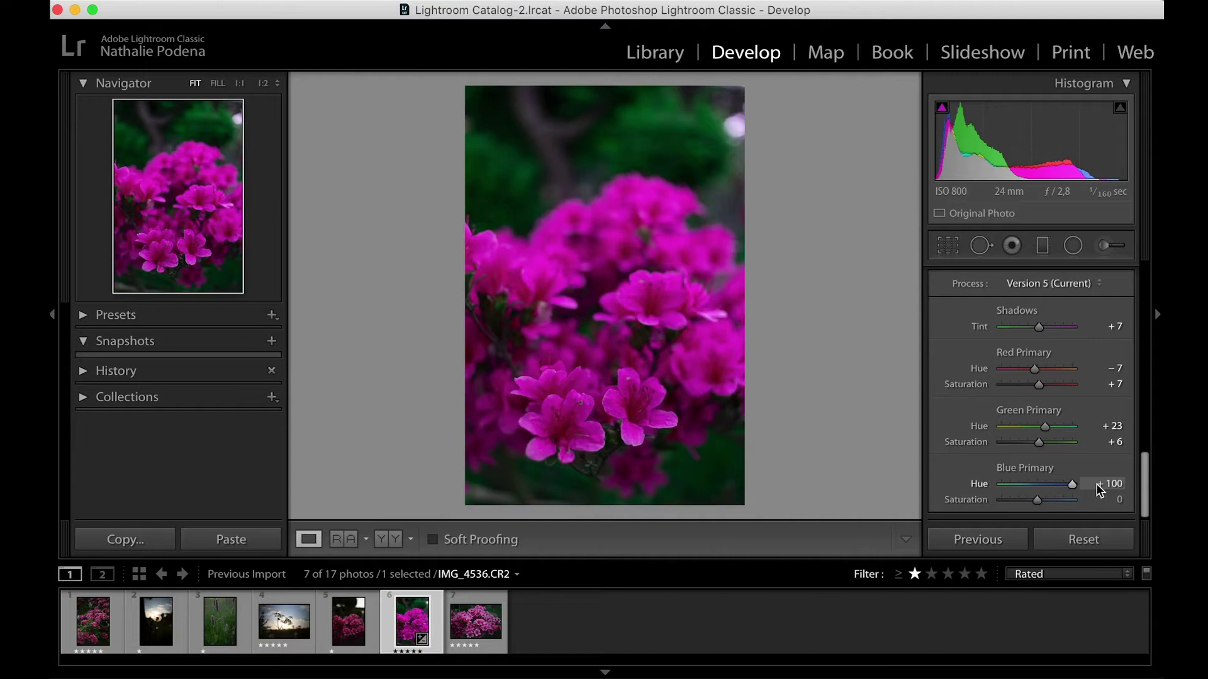
pyautogui.moveTo(1072, 484); pyautogui.dragTo(1032, 488)
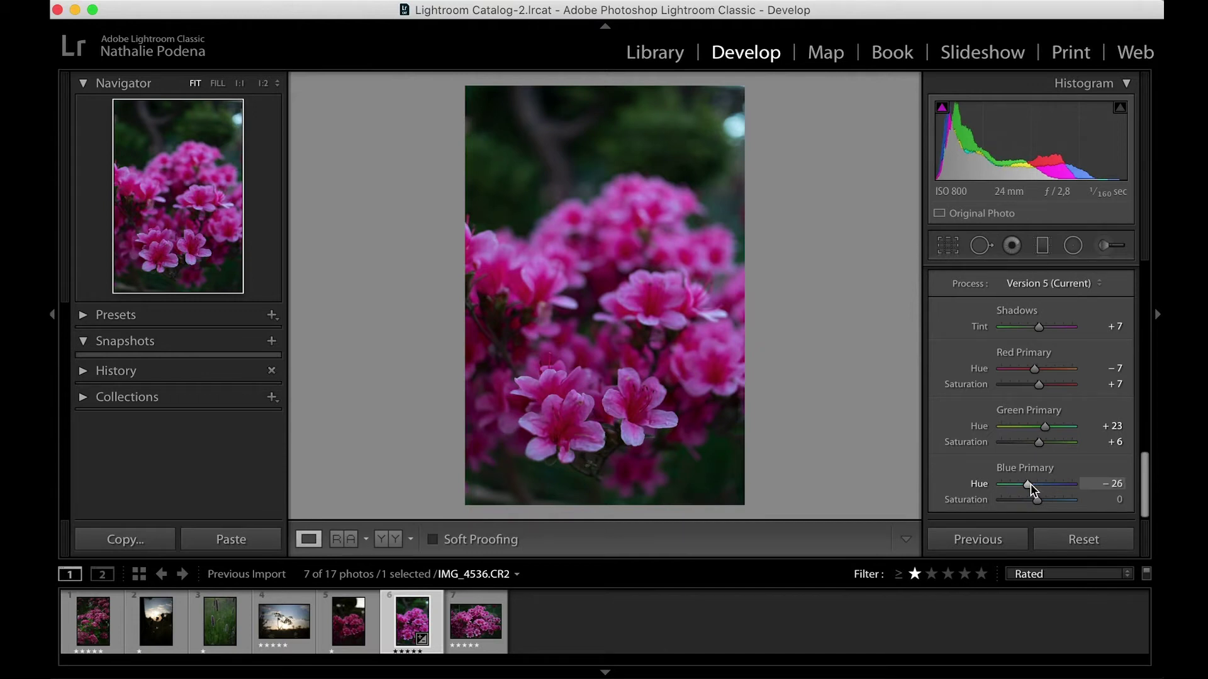
pyautogui.moveTo(1030, 485); pyautogui.dragTo(1033, 486)
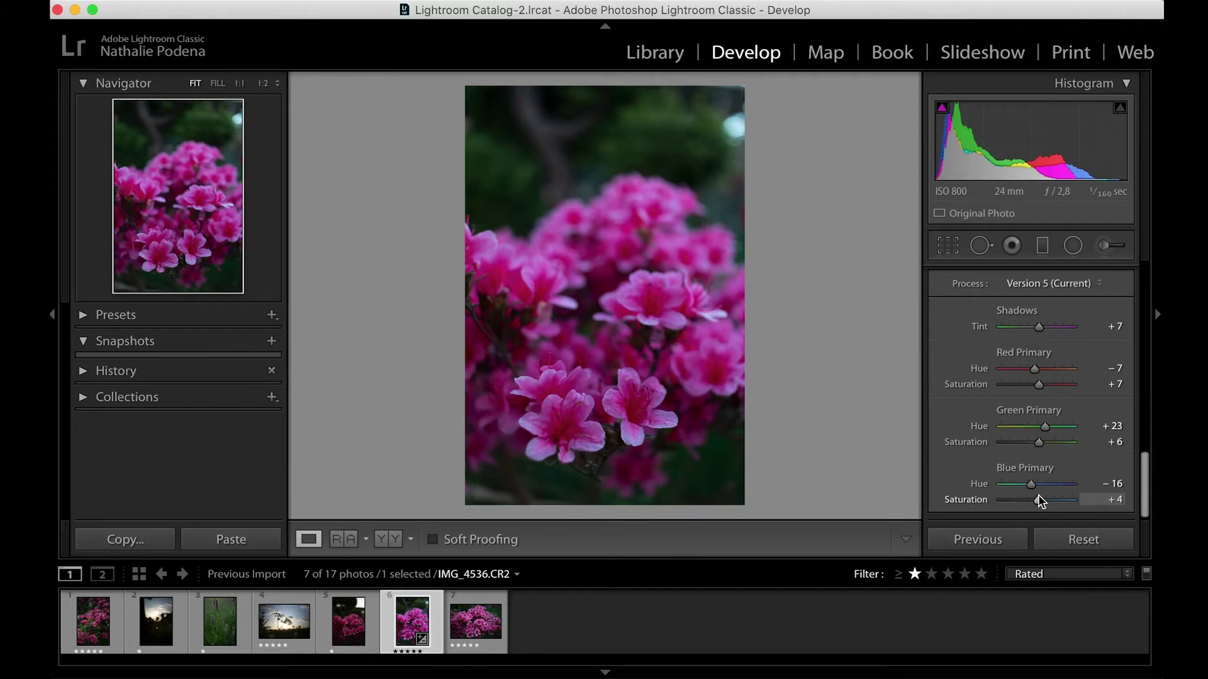
# Set the HSL Green range to Hue +100, Saturation −21 and Luminance −66.
pyautogui.scroll(5, 1087, 302)
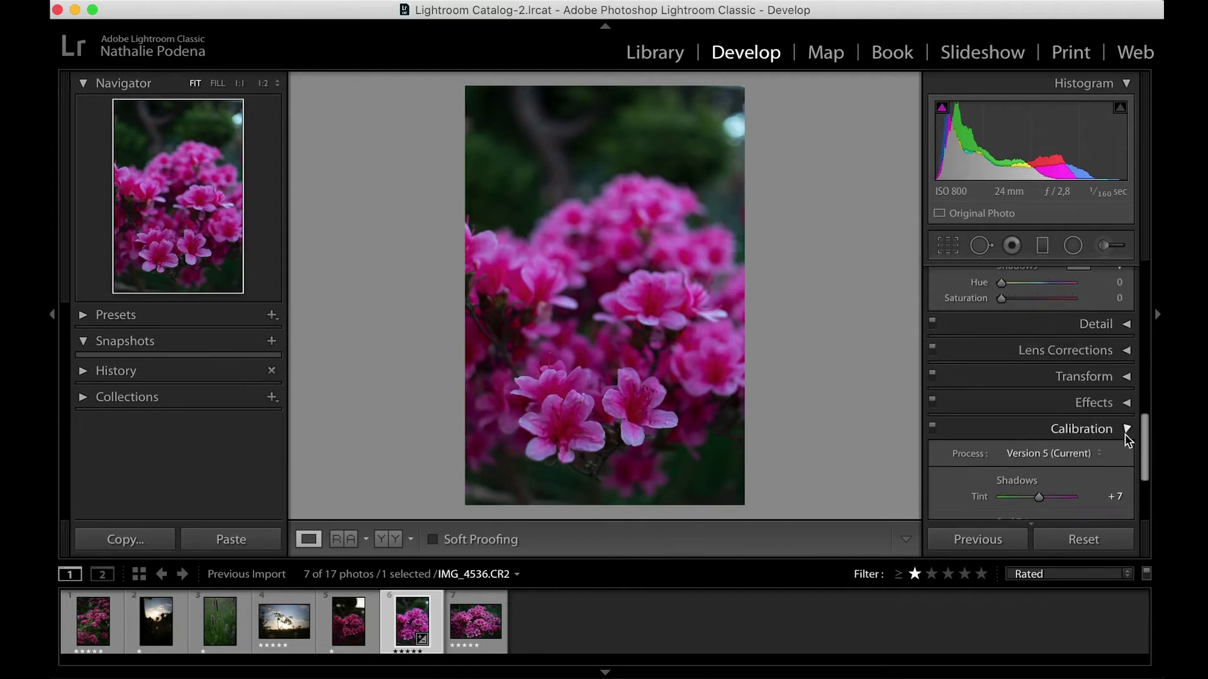
pyautogui.click(1125, 429)
pyautogui.scroll(3, 1127, 433)
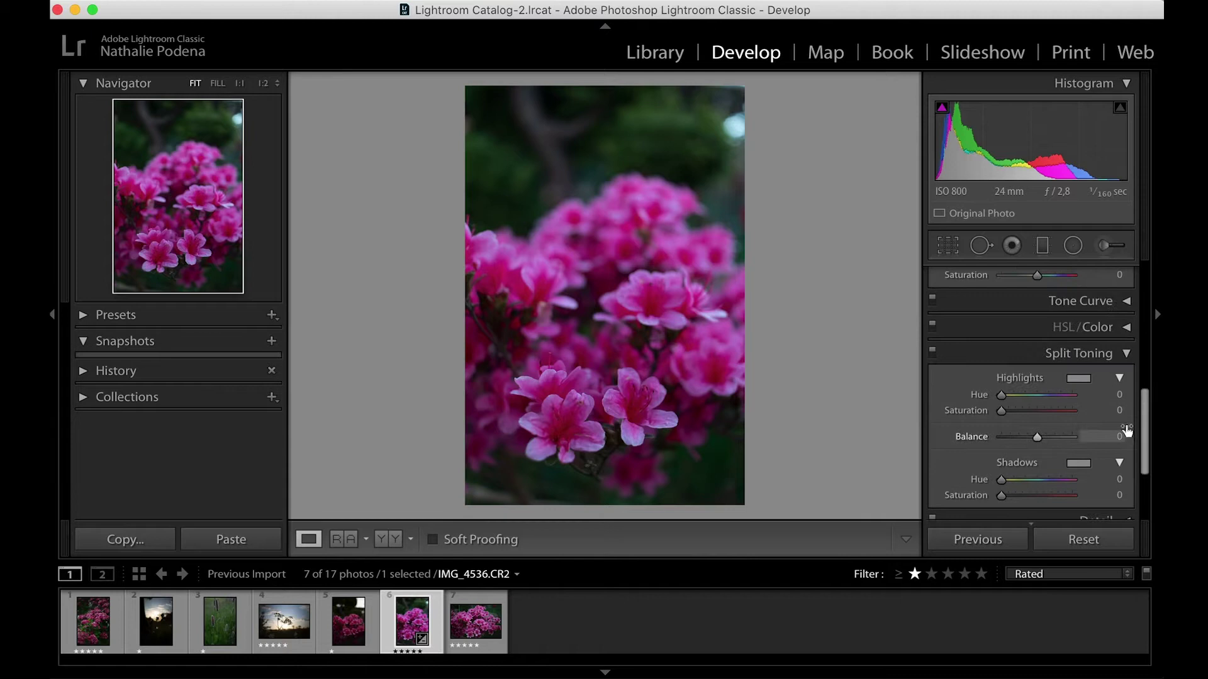
pyautogui.click(1126, 327)
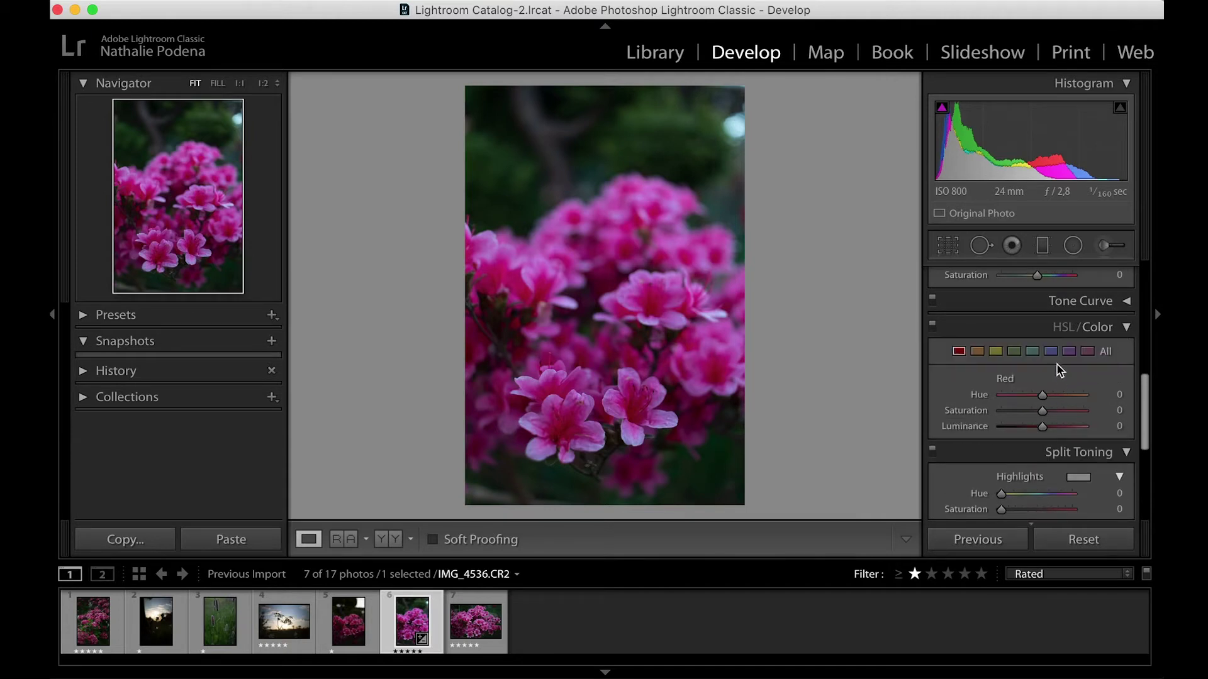
pyautogui.click(1014, 352)
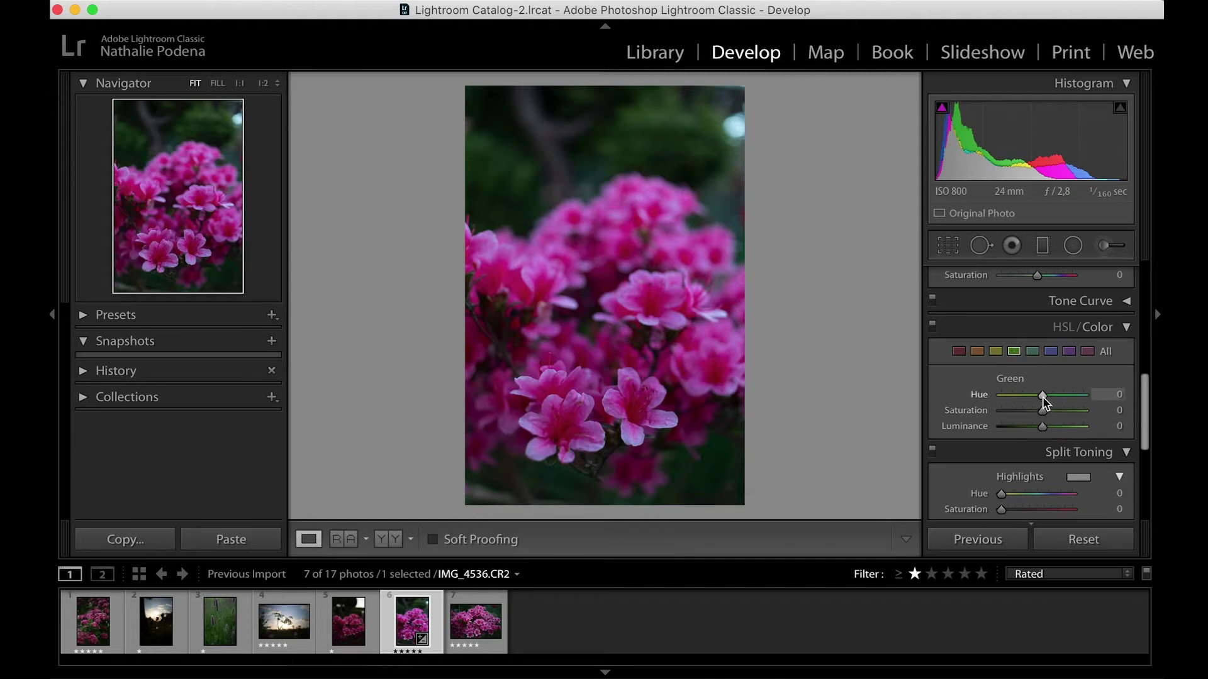
pyautogui.moveTo(1043, 396); pyautogui.dragTo(937, 404)
pyautogui.moveTo(995, 402); pyautogui.dragTo(1109, 399)
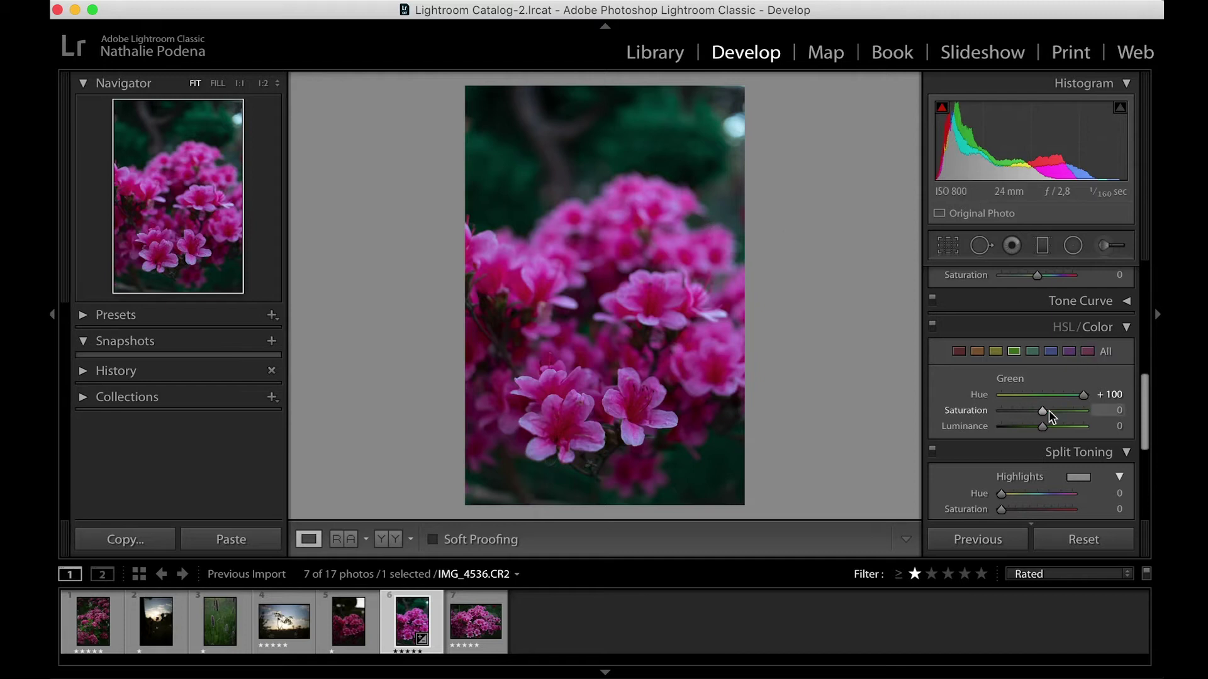
pyautogui.moveTo(1041, 412); pyautogui.dragTo(965, 434)
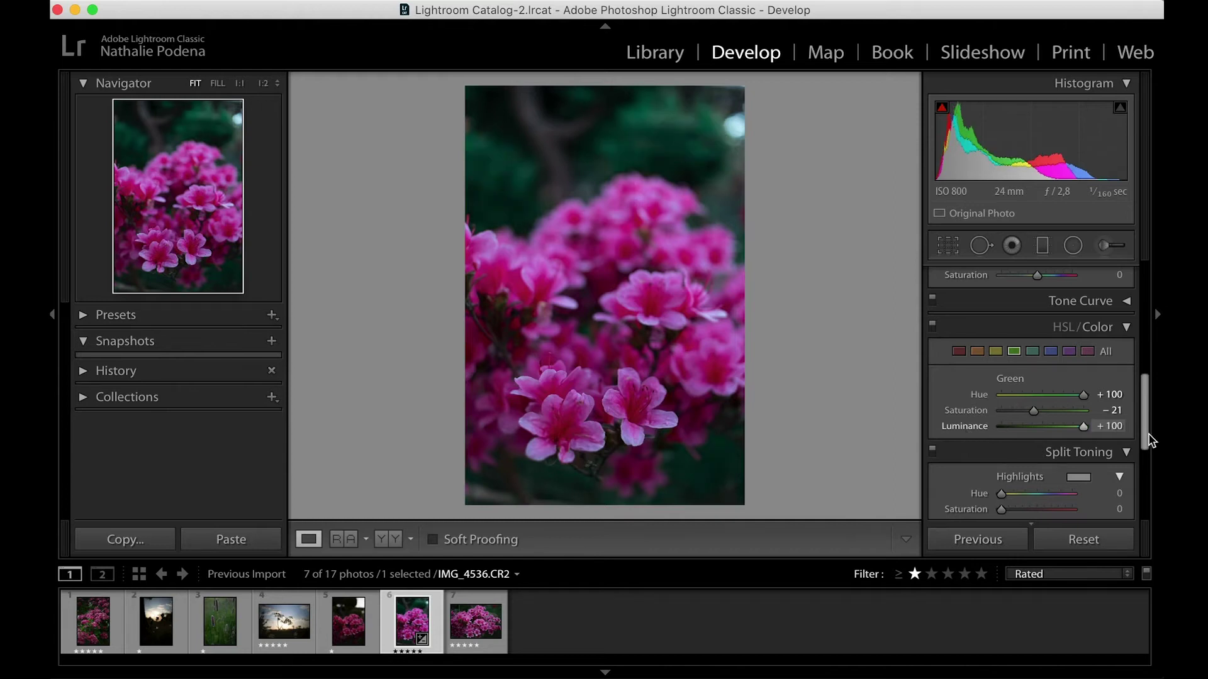
pyautogui.moveTo(1070, 423); pyautogui.dragTo(1018, 427)
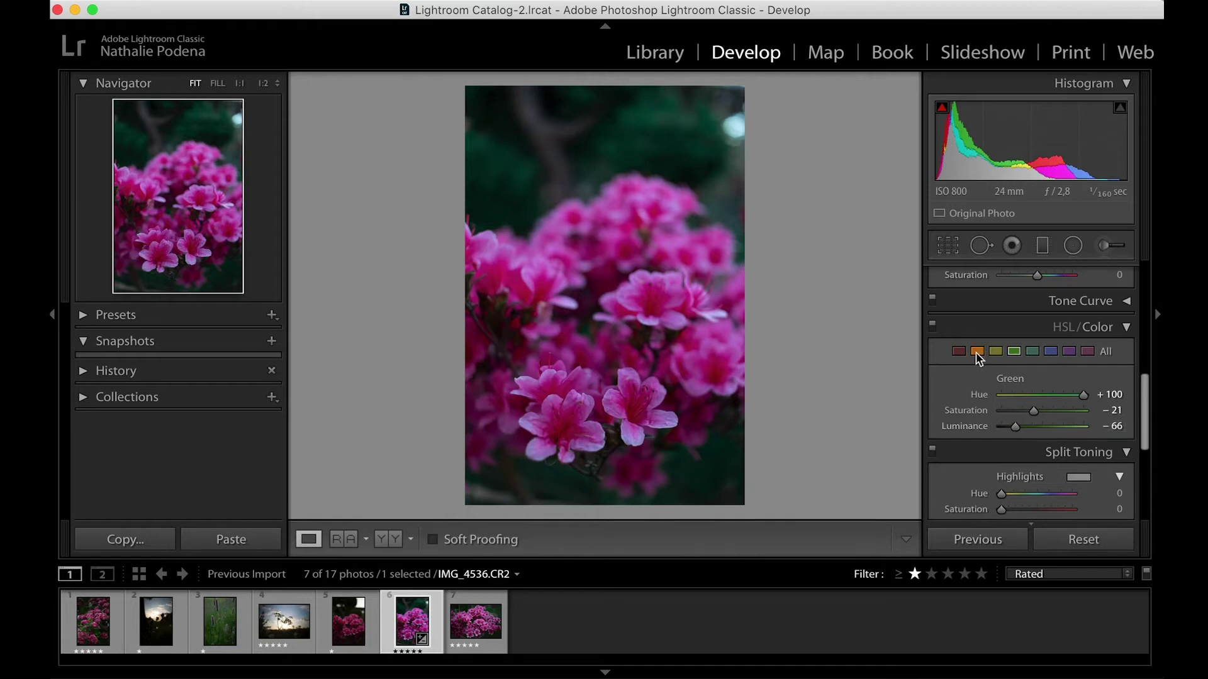
# Set the HSL Magenta range to Hue −27, Saturation +3 and Luminance +8.
pyautogui.click(1083, 353)
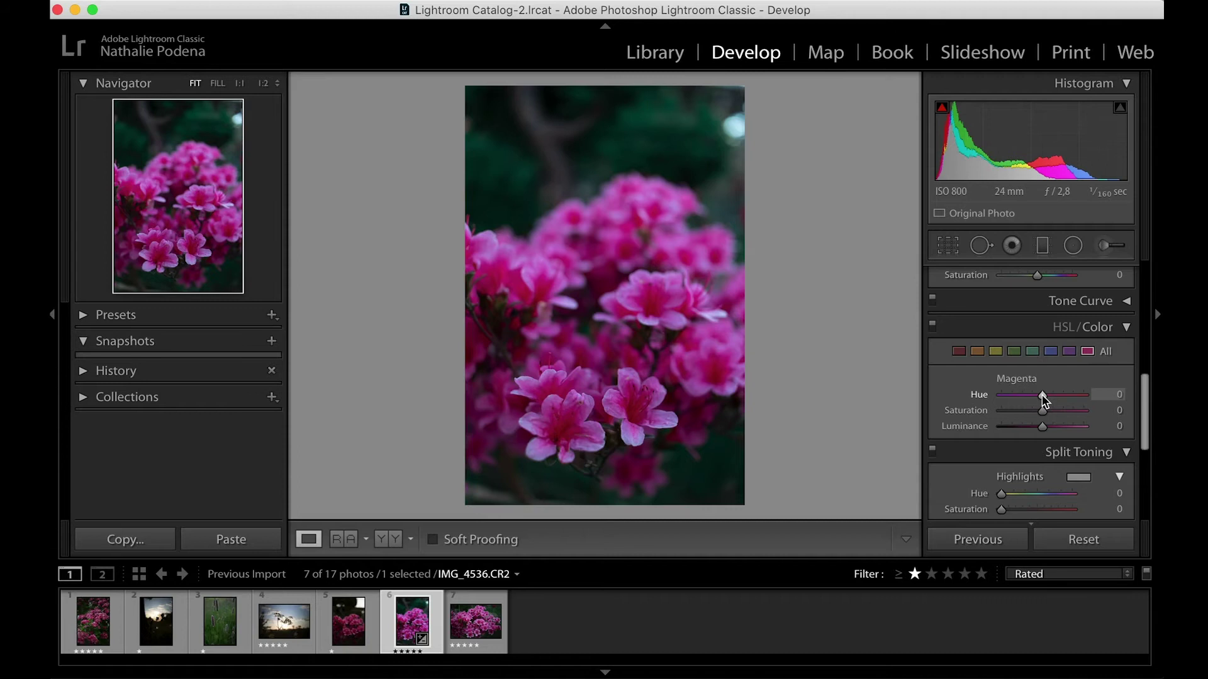
pyautogui.moveTo(1046, 406)
pyautogui.mouseDown()
pyautogui.moveTo(1077, 409)
pyautogui.moveTo(1030, 410)
pyautogui.mouseUp()
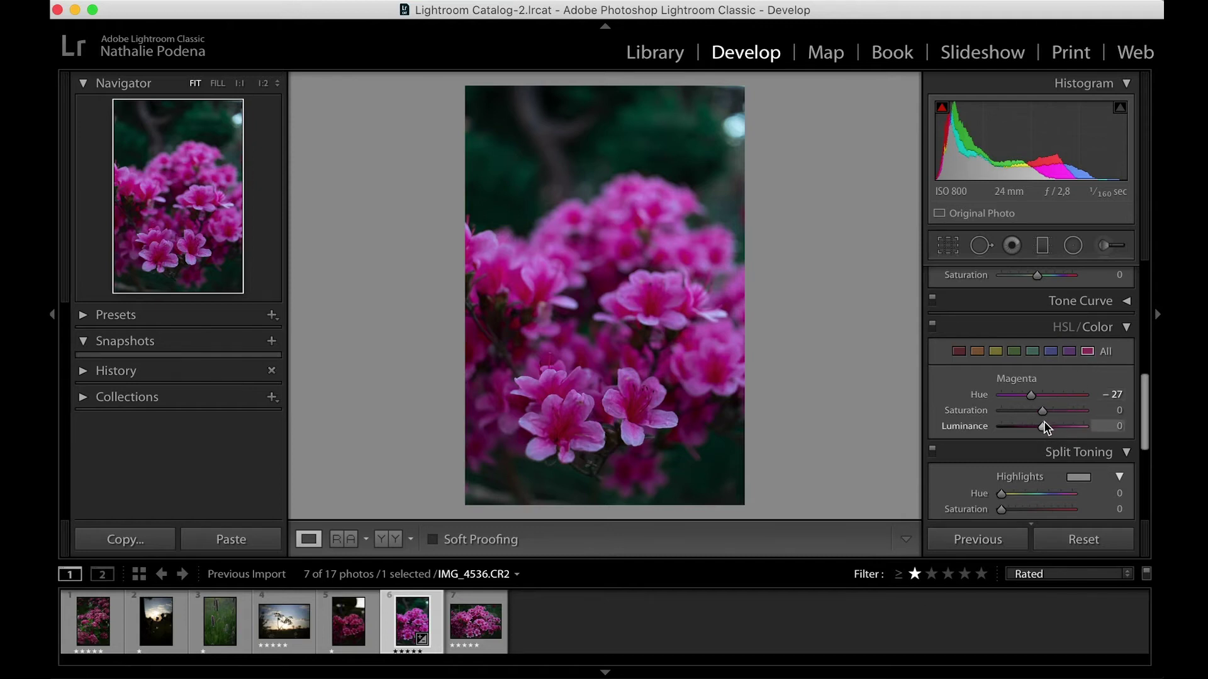
pyautogui.moveTo(1042, 426); pyautogui.dragTo(1047, 427)
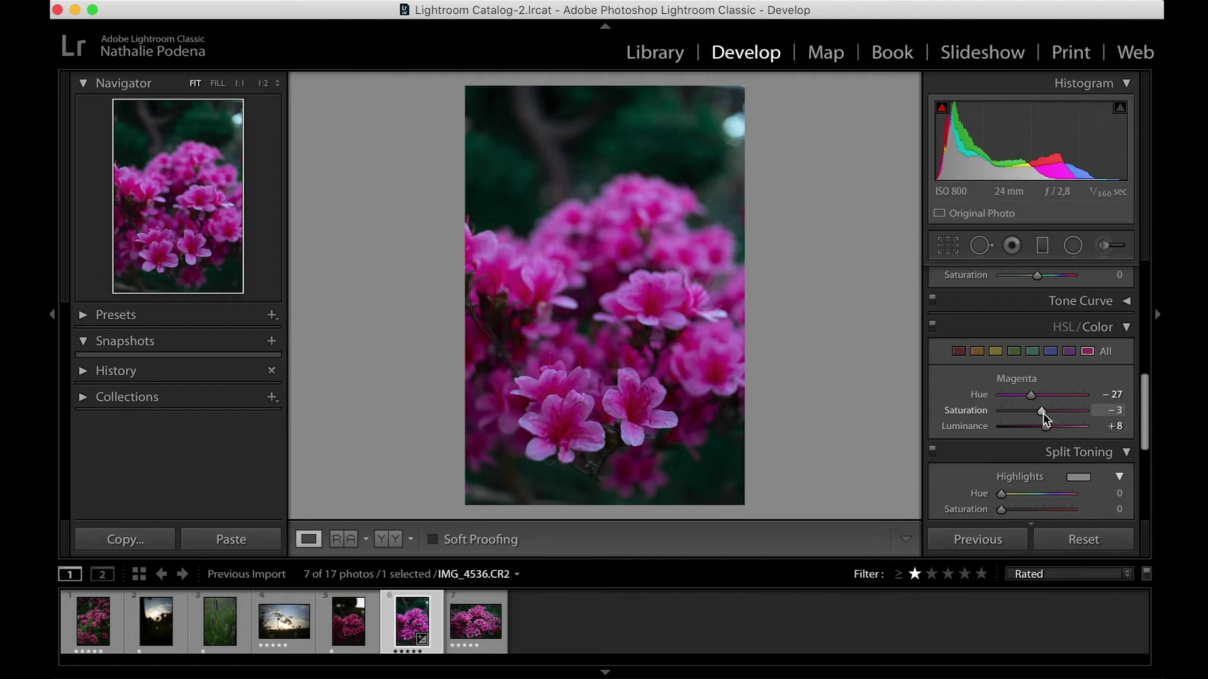
pyautogui.moveTo(1044, 412); pyautogui.dragTo(1045, 414)
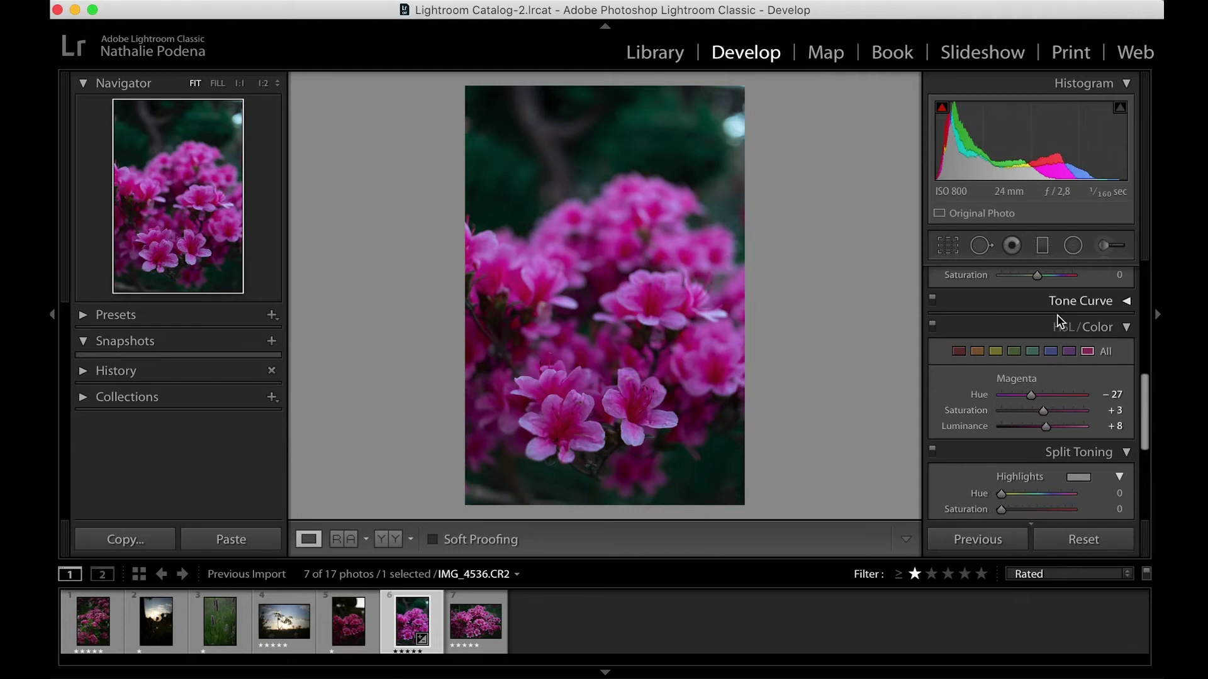
# Shift the HSL Purple hue and lift the purples' luminance slightly.
pyautogui.click(1070, 354)
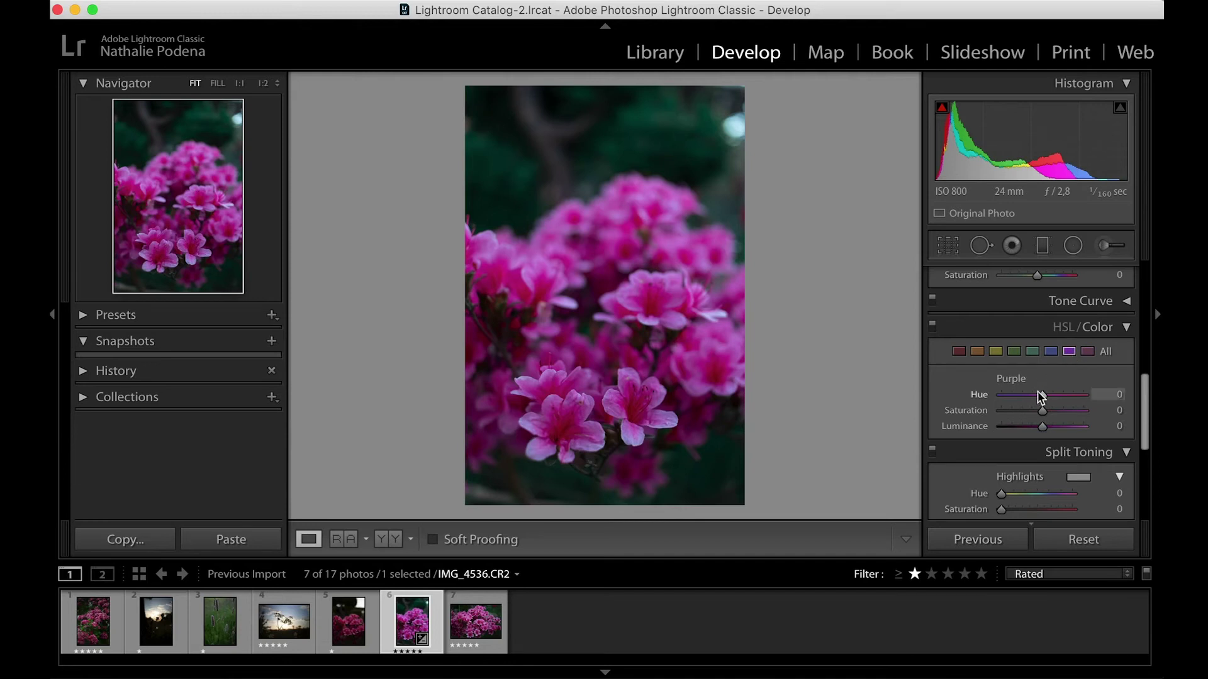
pyautogui.moveTo(1043, 397)
pyautogui.mouseDown()
pyautogui.moveTo(970, 405)
pyautogui.moveTo(1050, 398)
pyautogui.mouseUp()
pyautogui.moveTo(1052, 399); pyautogui.dragTo(1105, 406)
pyautogui.moveTo(1087, 399); pyautogui.dragTo(1051, 408)
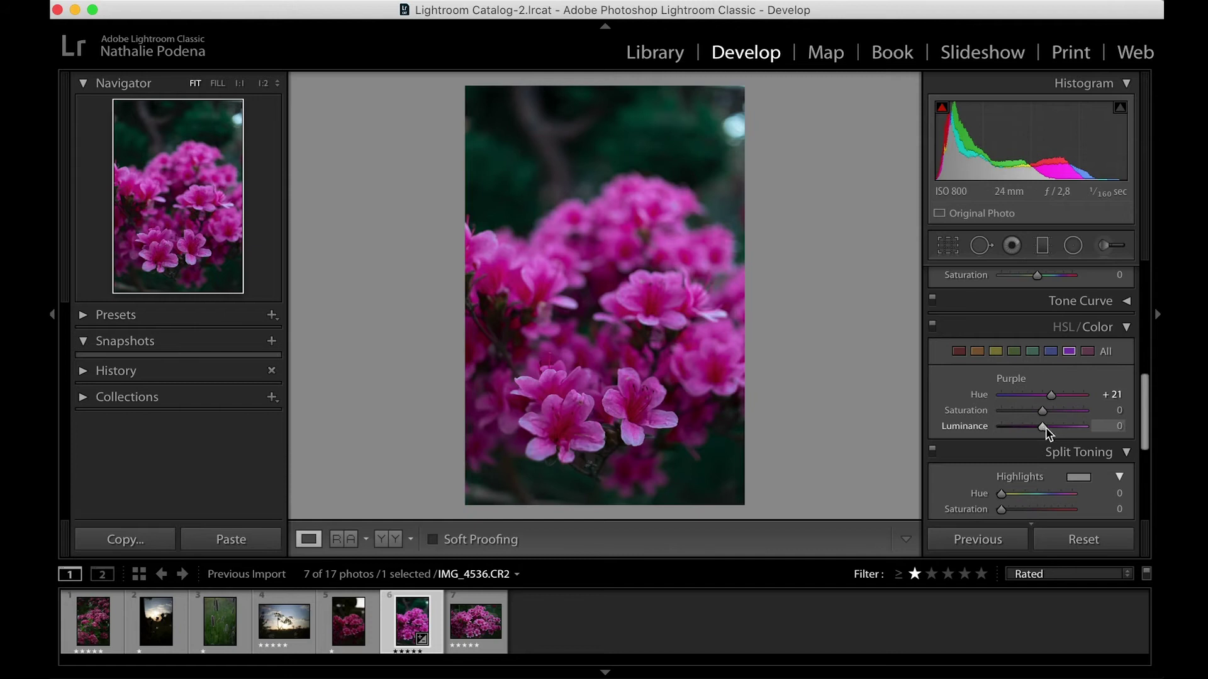
pyautogui.moveTo(1046, 428)
pyautogui.mouseDown()
pyautogui.moveTo(1096, 429)
pyautogui.moveTo(1017, 428)
pyautogui.moveTo(1040, 427)
pyautogui.mouseUp()
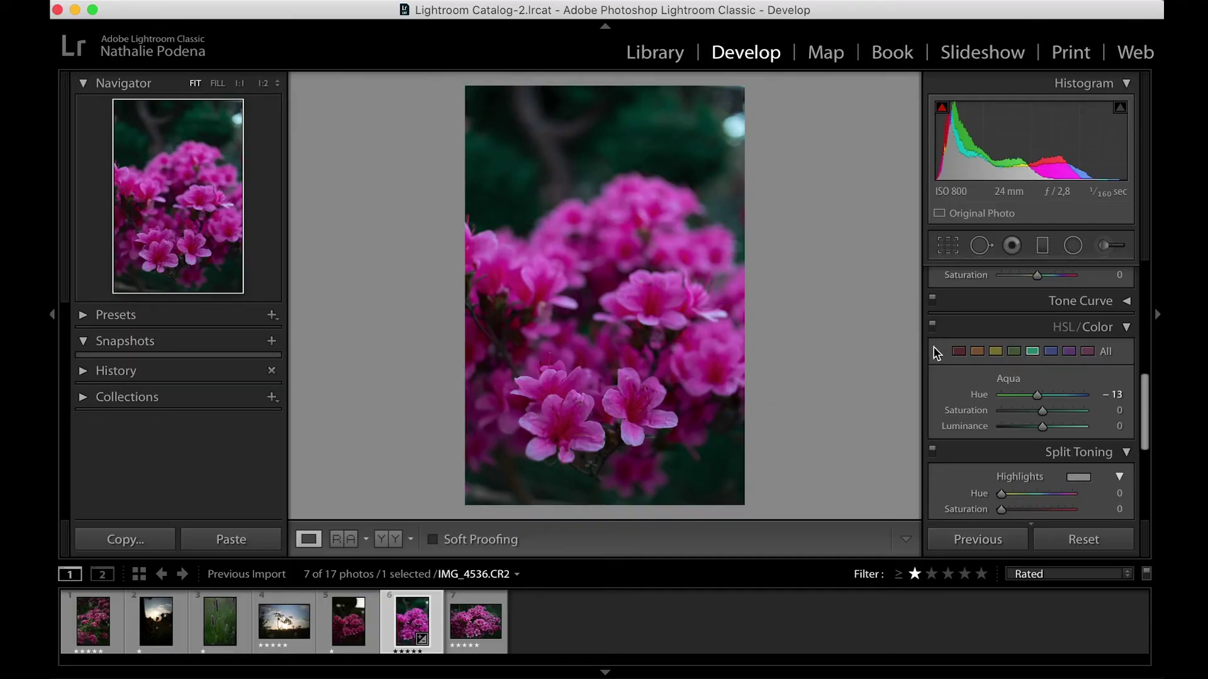
# Set the HSL Red range to Hue −4, Saturation −2 and Luminance +7.
pyautogui.click(959, 352)
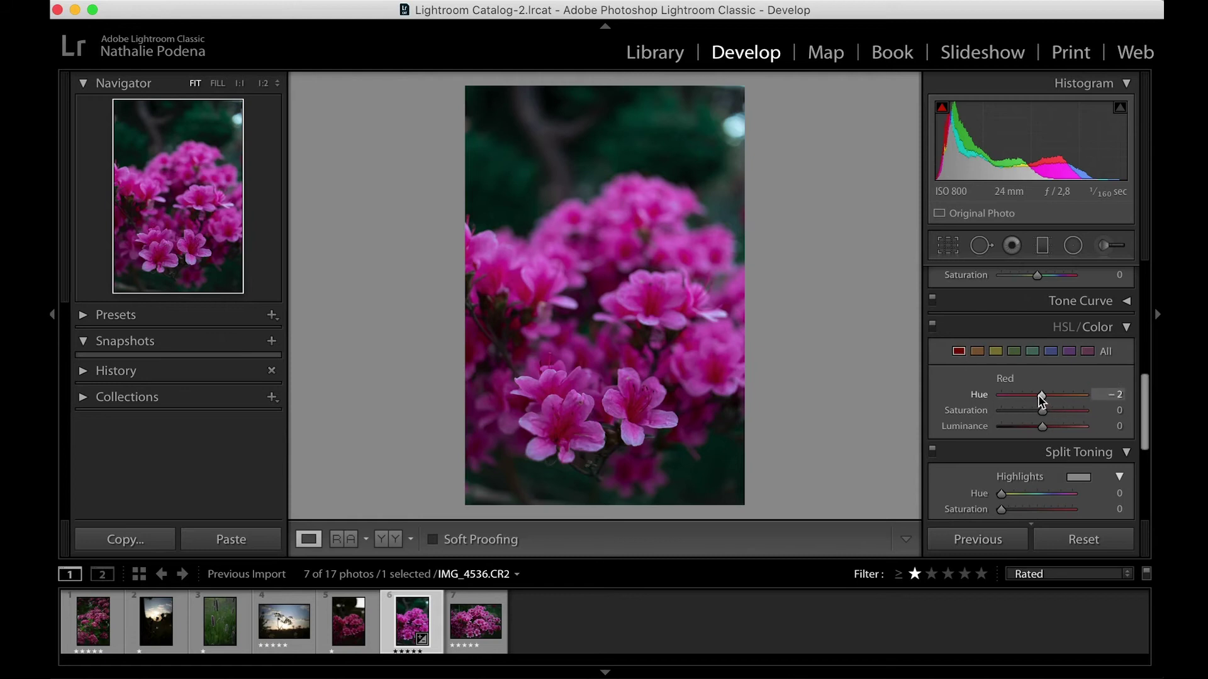
pyautogui.moveTo(1038, 395)
pyautogui.mouseDown()
pyautogui.moveTo(1022, 405)
pyautogui.moveTo(1094, 399)
pyautogui.moveTo(1039, 399)
pyautogui.mouseUp()
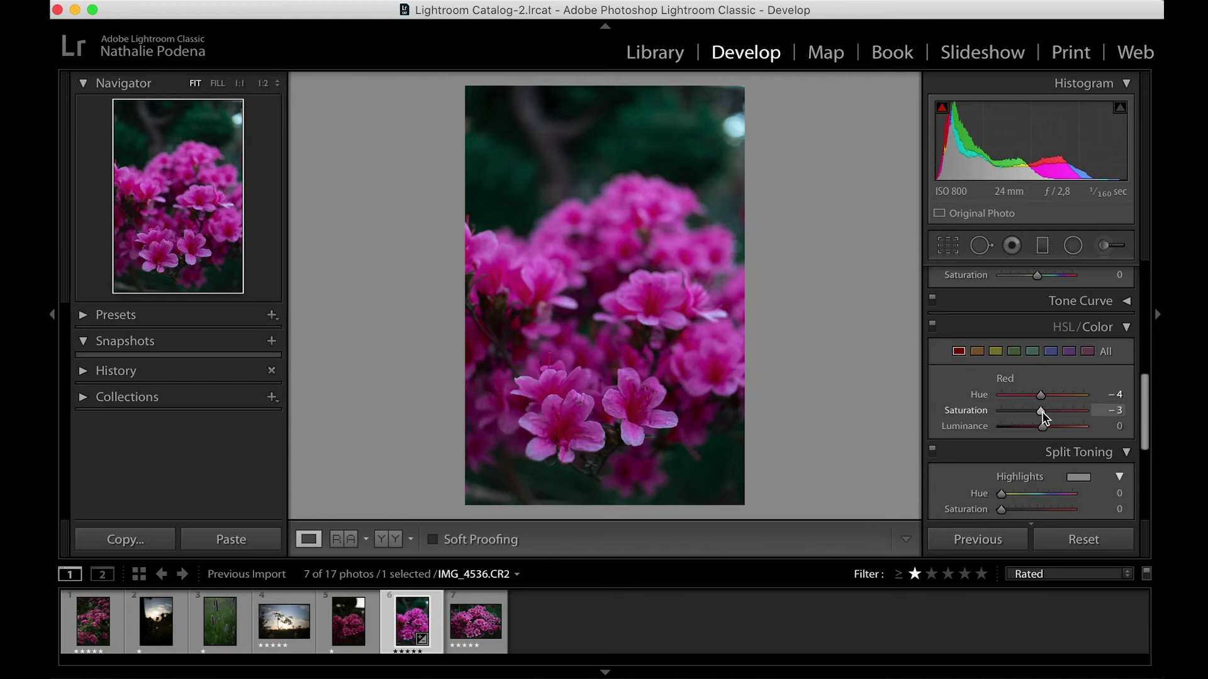
pyautogui.moveTo(1042, 413); pyautogui.dragTo(1047, 433)
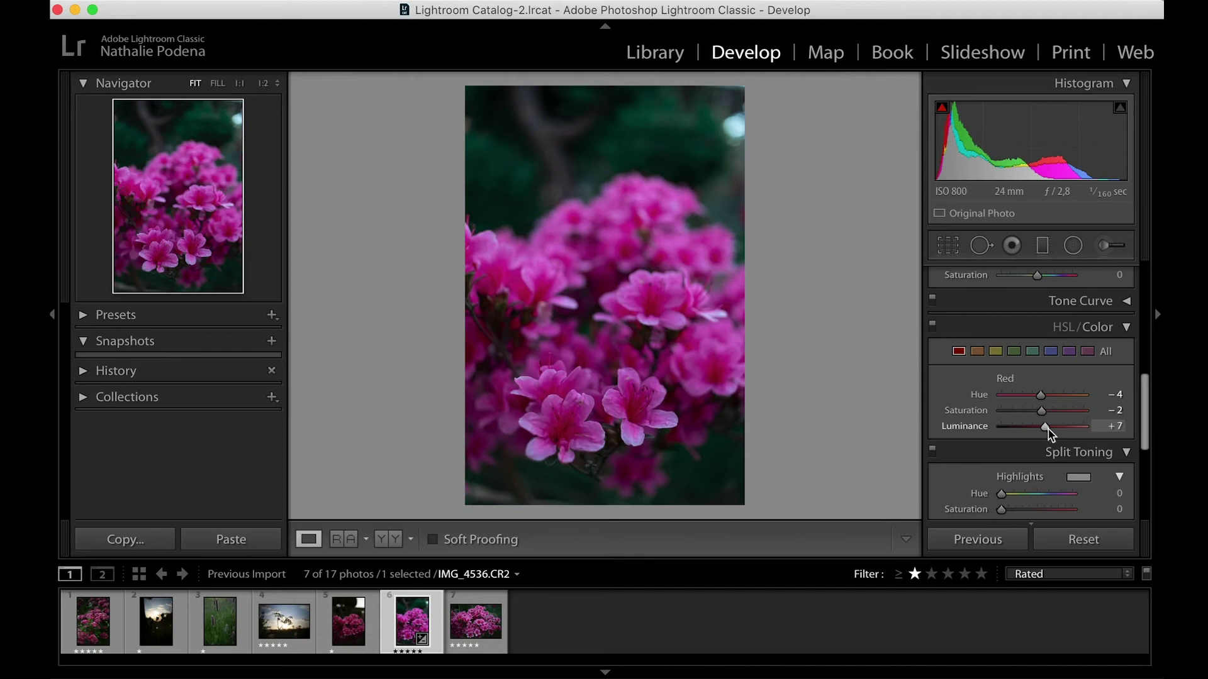
pyautogui.scroll(6, 1048, 414)
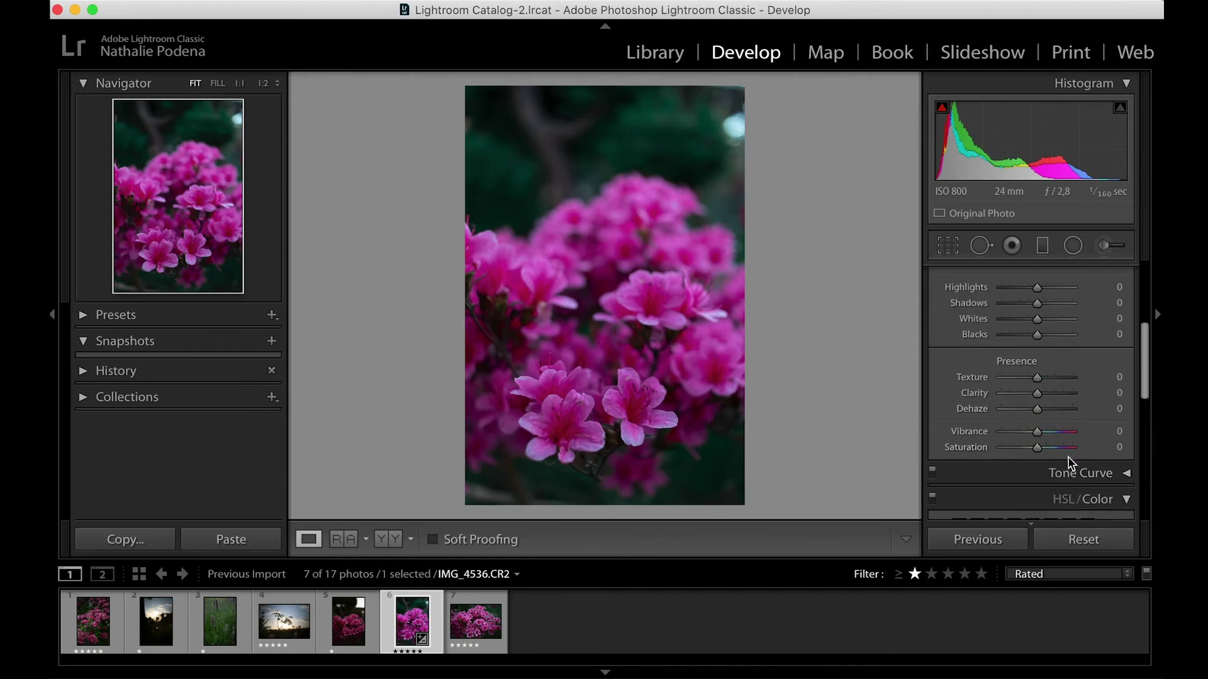
# Collapse HSL/Color and raise Texture to +5 and Clarity to +11.
pyautogui.click(1119, 499)
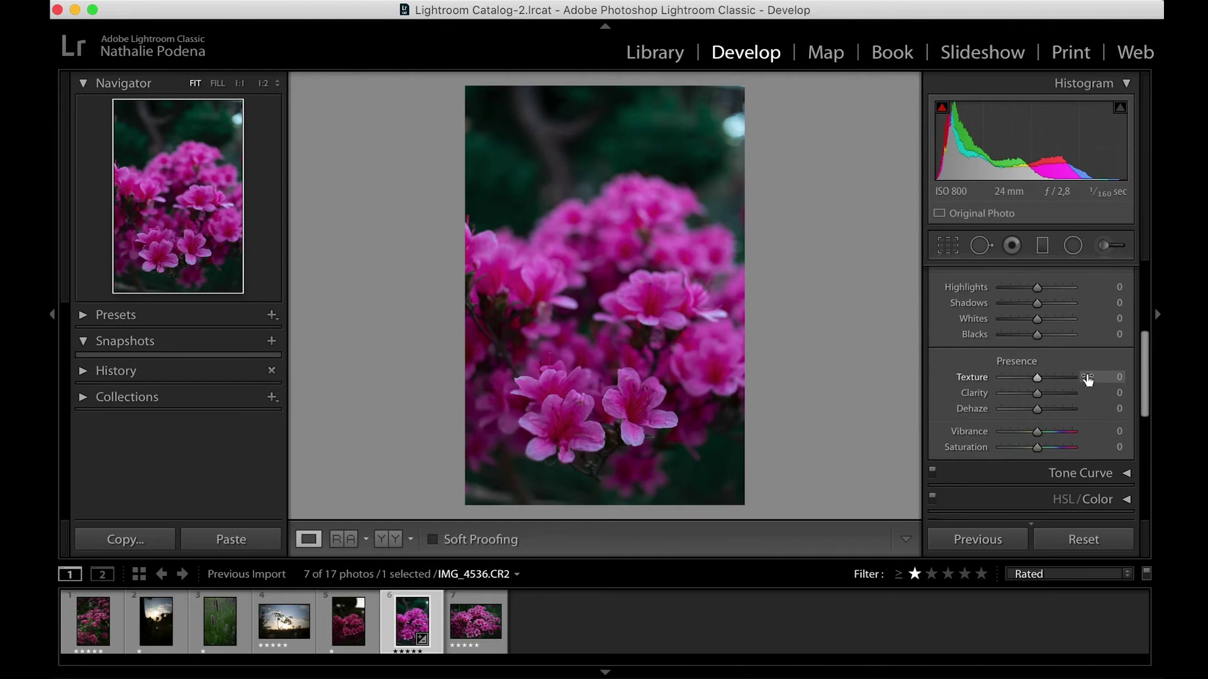
pyautogui.scroll(2, 1047, 376)
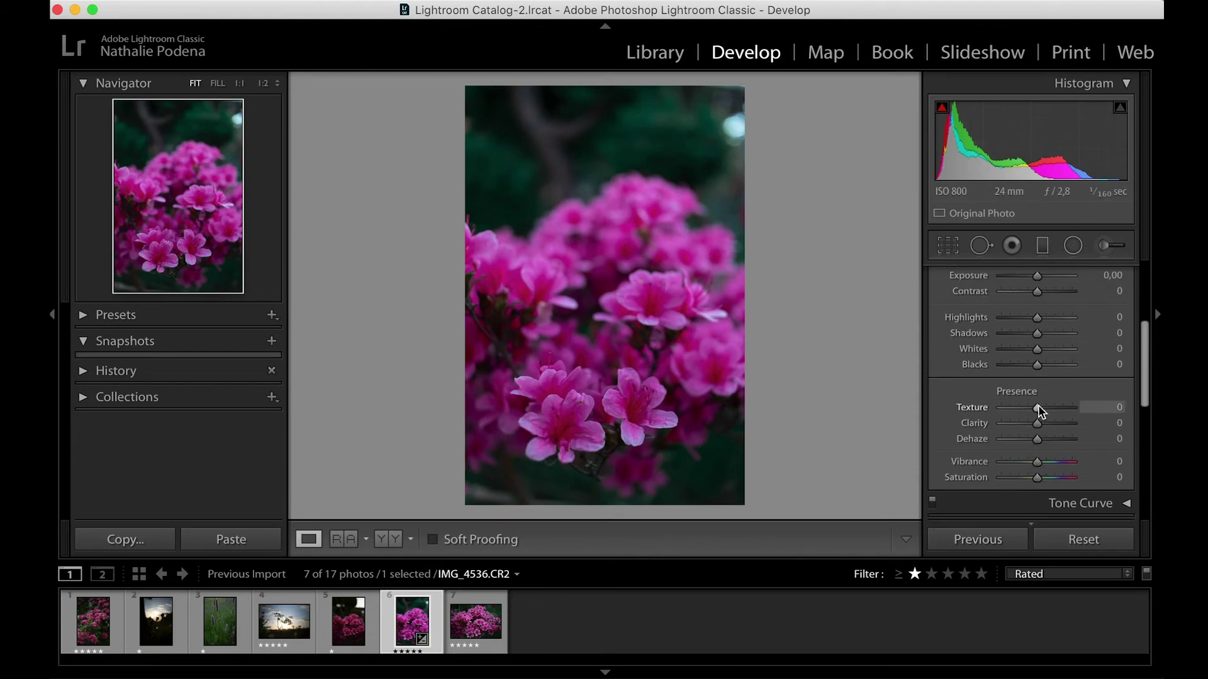
pyautogui.moveTo(1039, 405); pyautogui.dragTo(1040, 426)
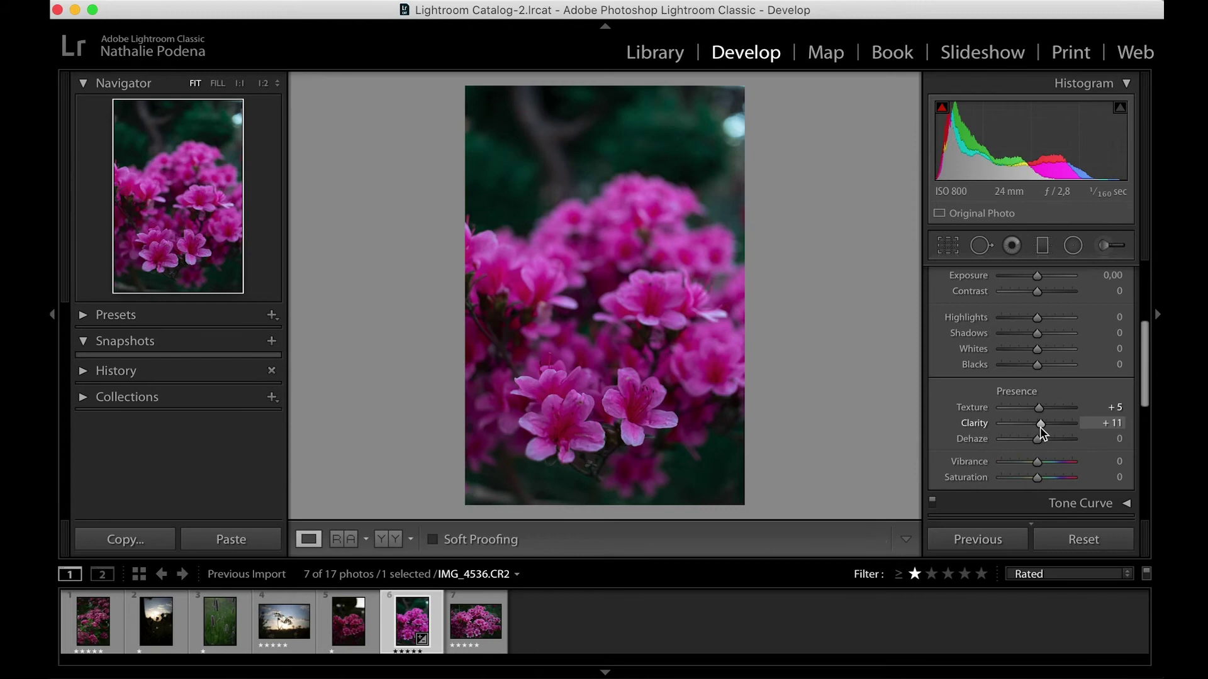
pyautogui.scroll(-3, 1041, 471)
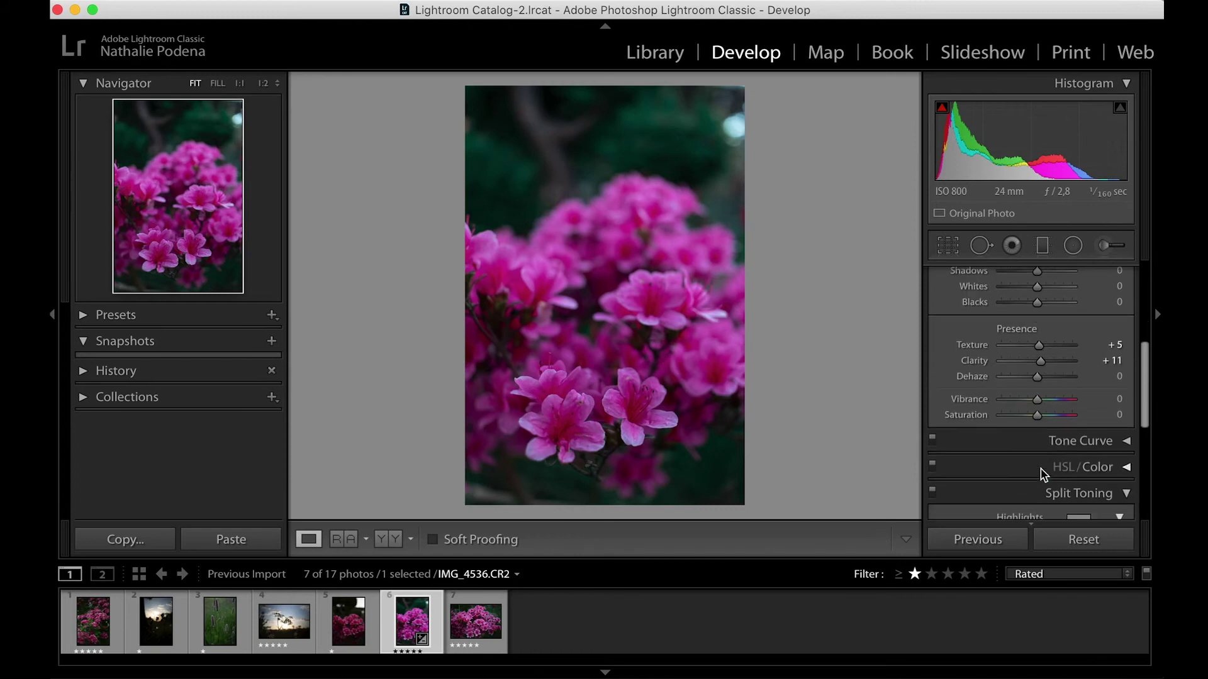
# Shape the RGB tone curve into a gentle S with a lifted black point, undoing a stray point.
pyautogui.click(1128, 440)
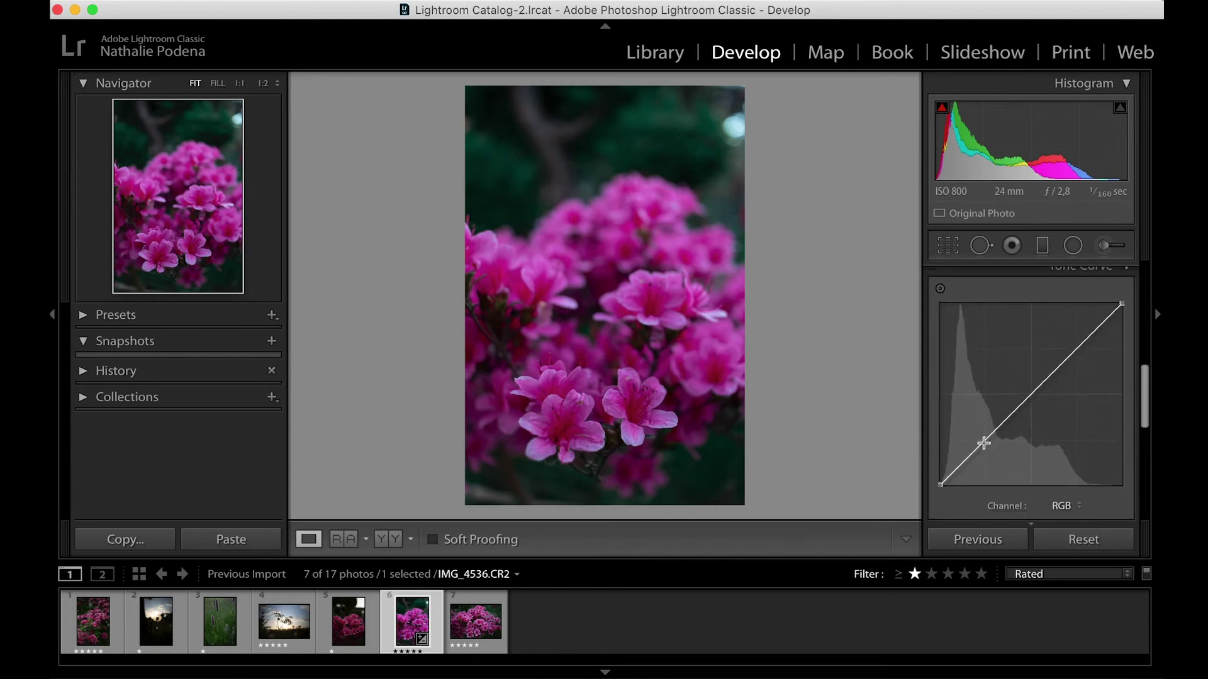
pyautogui.moveTo(983, 443); pyautogui.dragTo(985, 445)
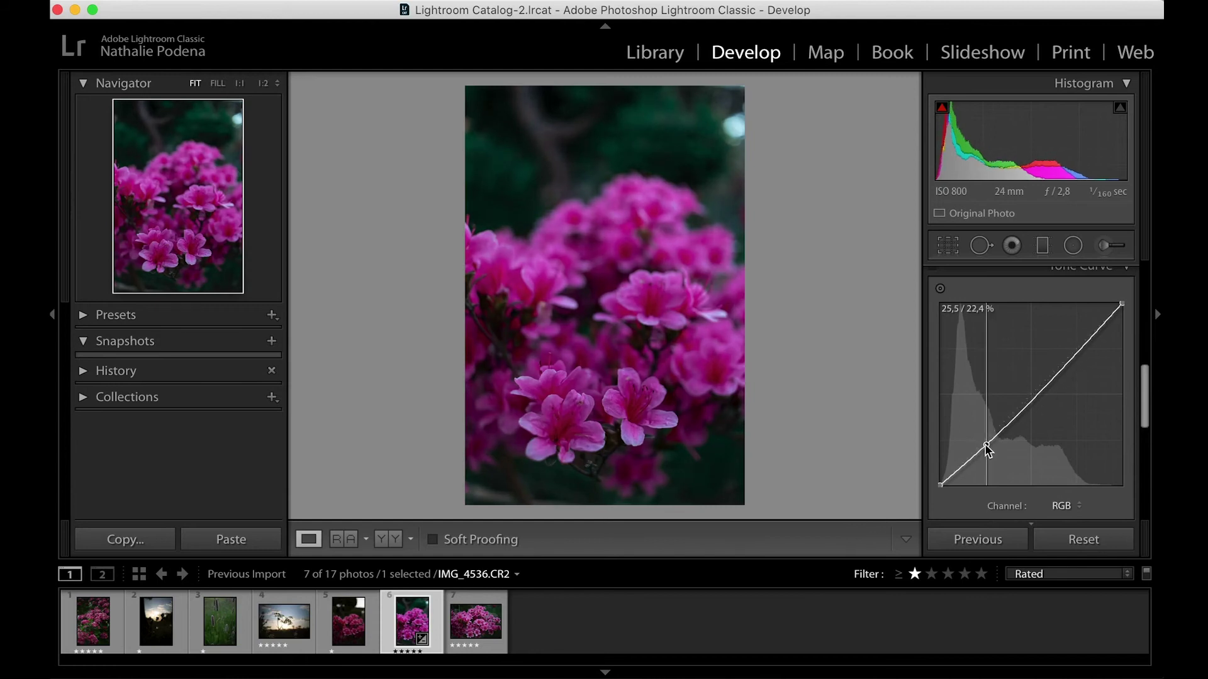
pyautogui.moveTo(937, 481); pyautogui.dragTo(920, 470)
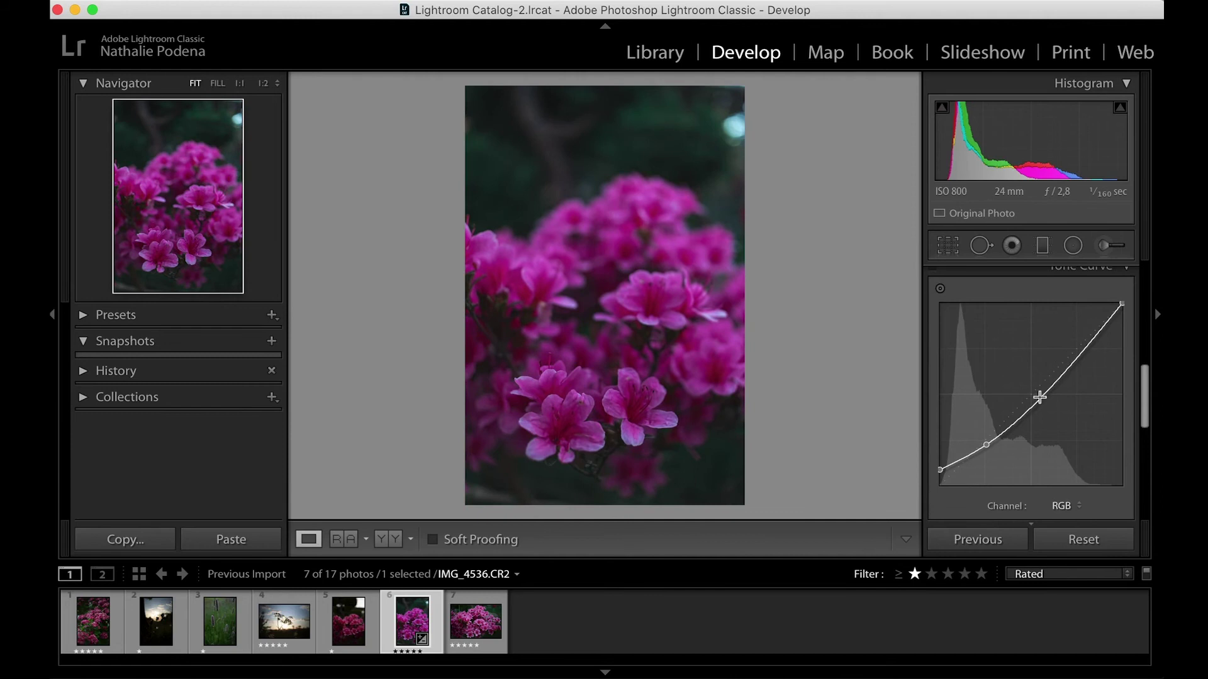
pyautogui.moveTo(1033, 405); pyautogui.dragTo(1027, 396)
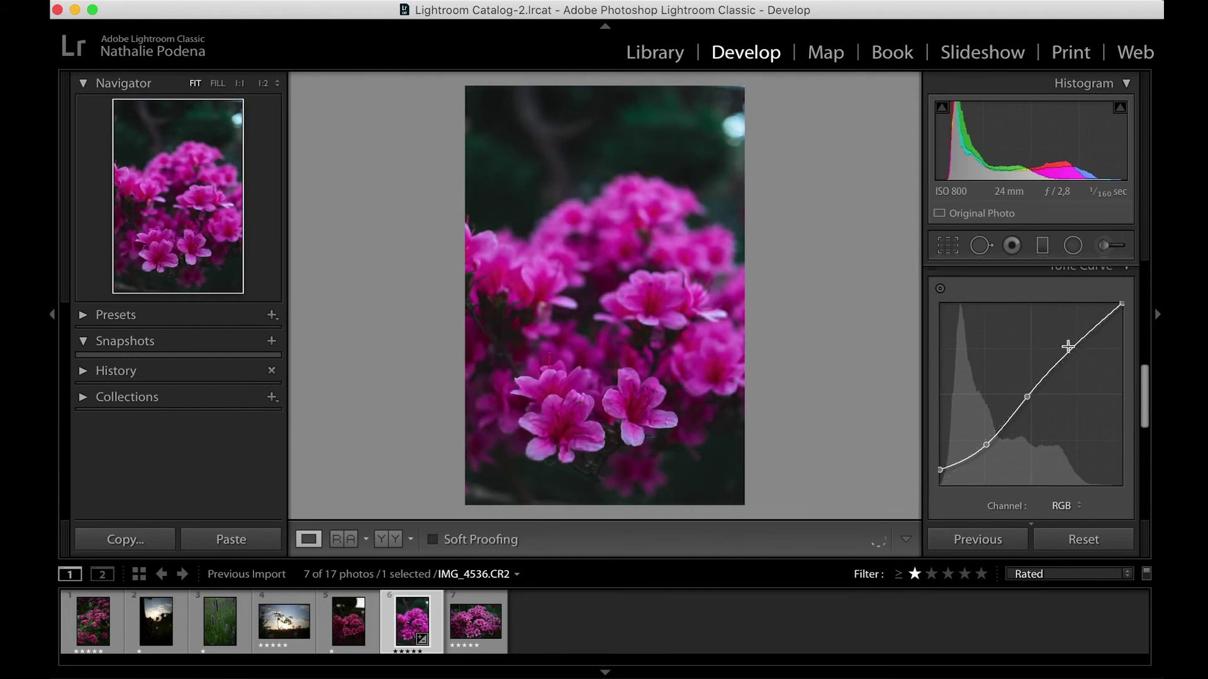
pyautogui.moveTo(1078, 340); pyautogui.dragTo(1083, 353)
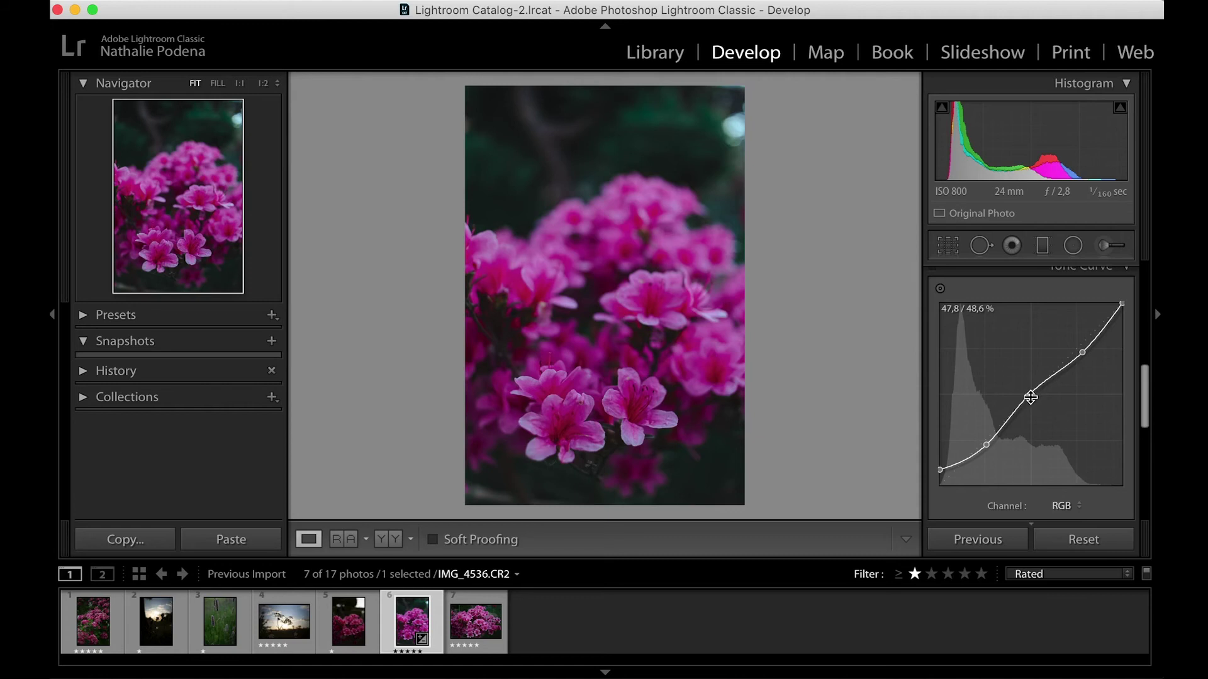
pyautogui.moveTo(1028, 397); pyautogui.dragTo(1032, 403)
pyautogui.moveTo(988, 450)
pyautogui.mouseDown()
pyautogui.moveTo(979, 440)
pyautogui.moveTo(941, 471)
pyautogui.moveTo(927, 461)
pyautogui.moveTo(986, 447)
pyautogui.mouseUp()
pyautogui.click(1008, 417)
pyautogui.press('super+z')
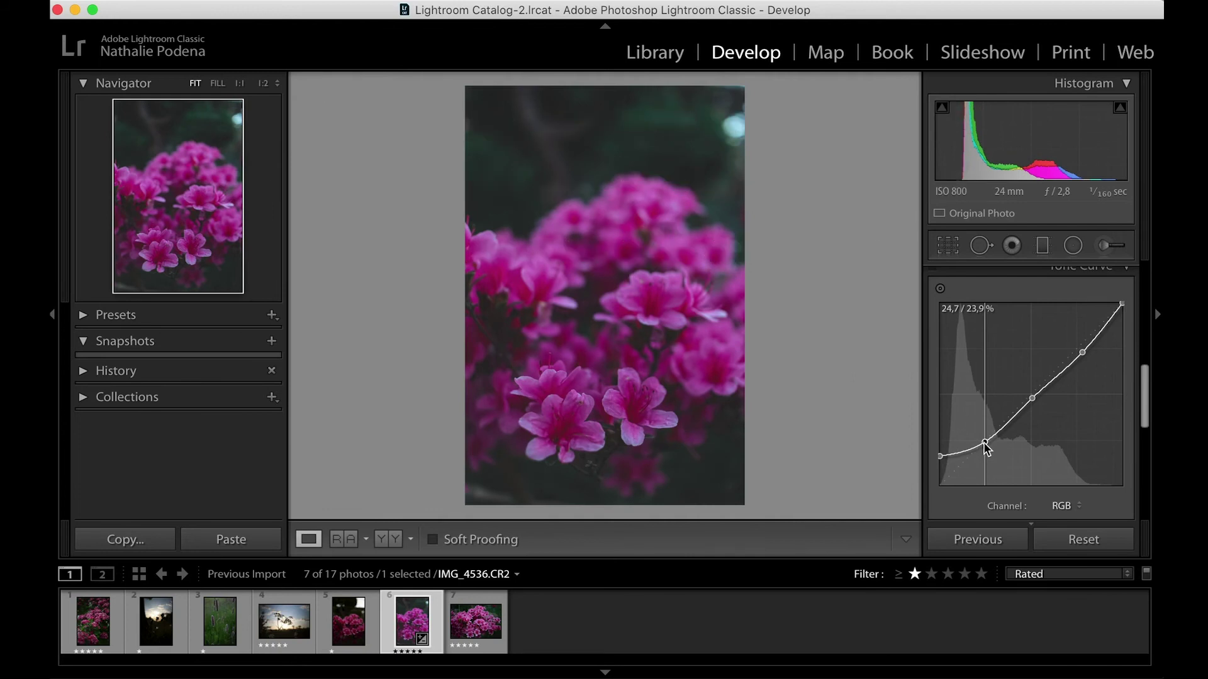
# Set Basic tone to Contrast +5, Highlights −12, Shadows +21 and Whites −3.
pyautogui.scroll(2, 984, 434)
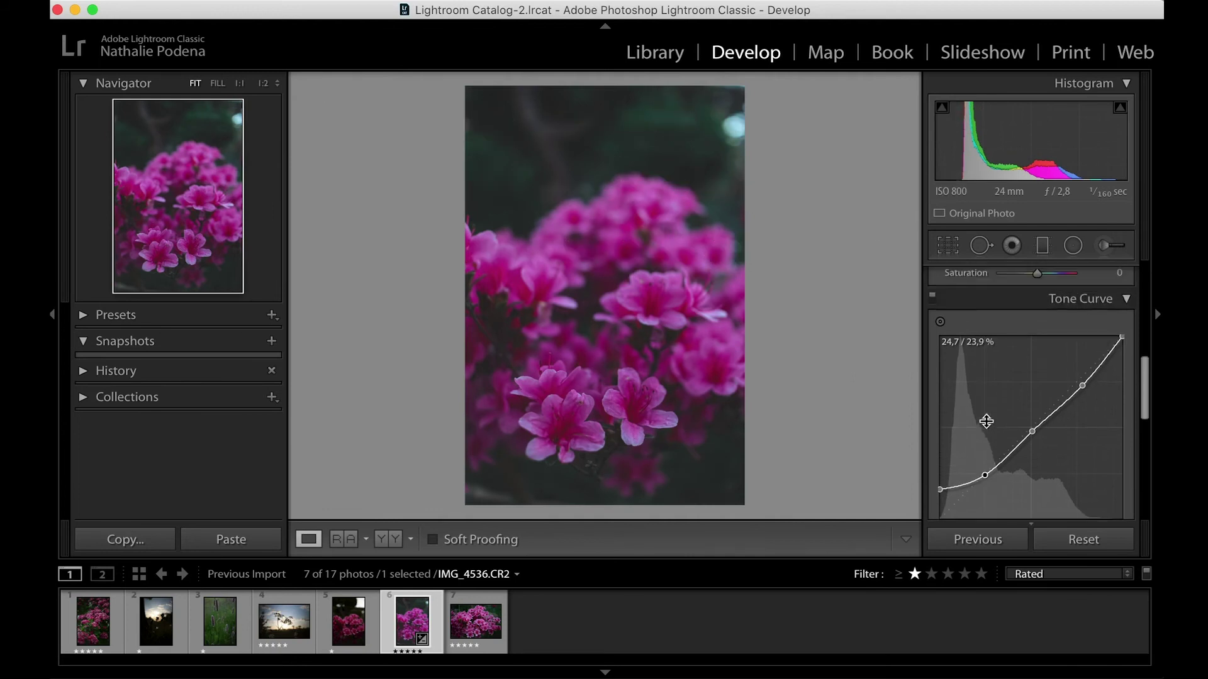
pyautogui.click(1128, 299)
pyautogui.scroll(10, 1058, 387)
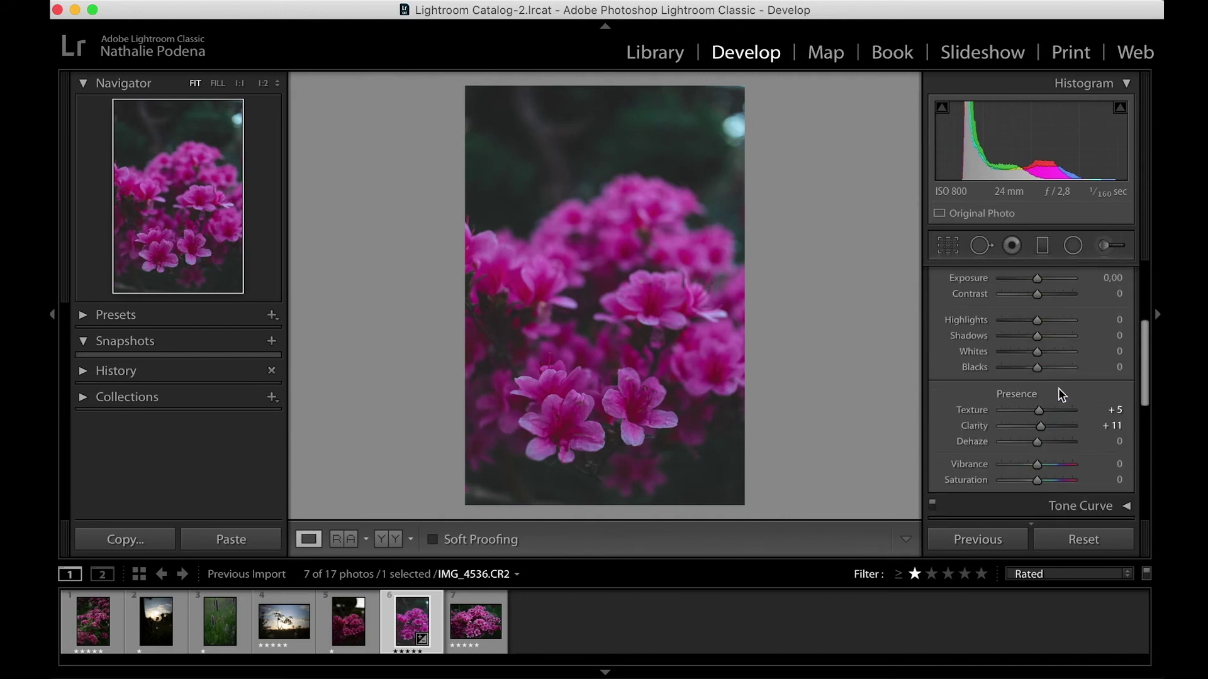
pyautogui.scroll(-1, 1031, 422)
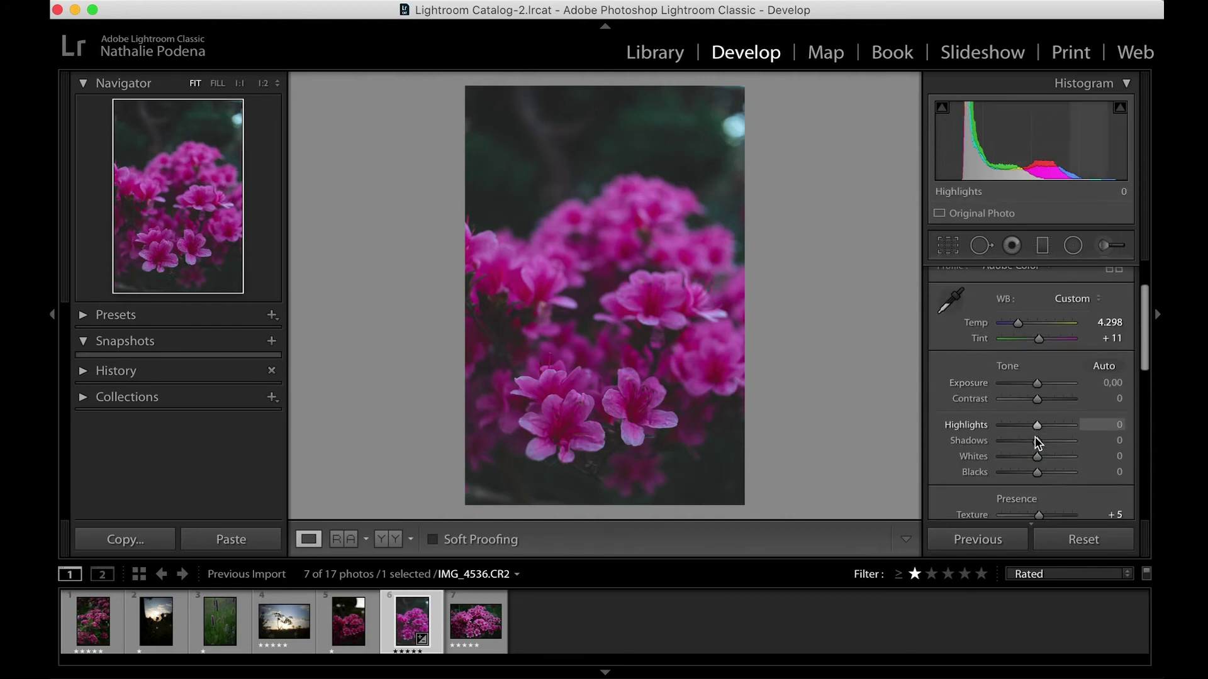
pyautogui.moveTo(1036, 426); pyautogui.dragTo(1044, 445)
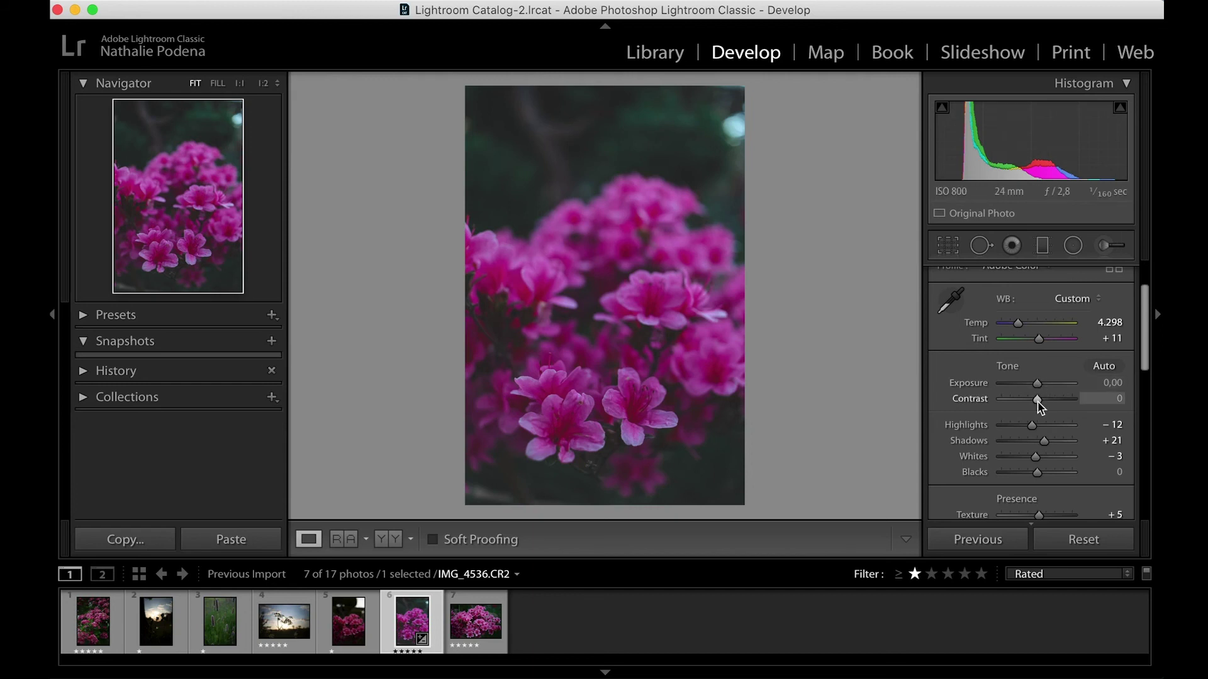
pyautogui.moveTo(1037, 401); pyautogui.dragTo(1039, 400)
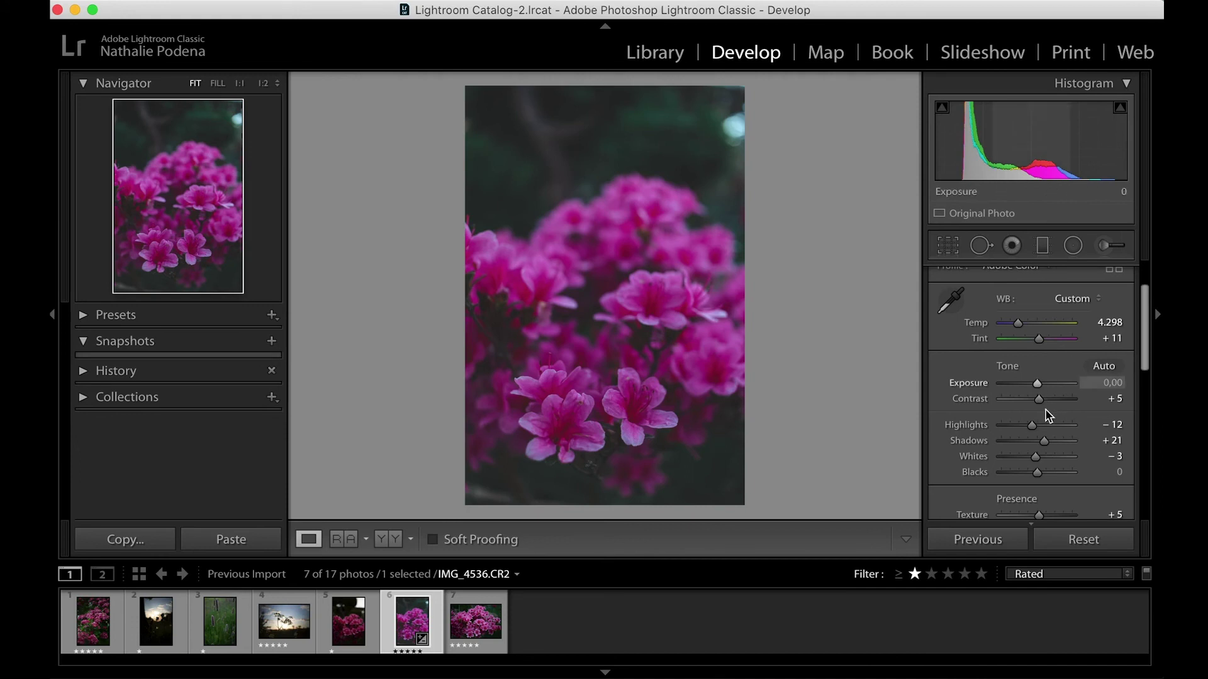
pyautogui.scroll(-5, 1042, 418)
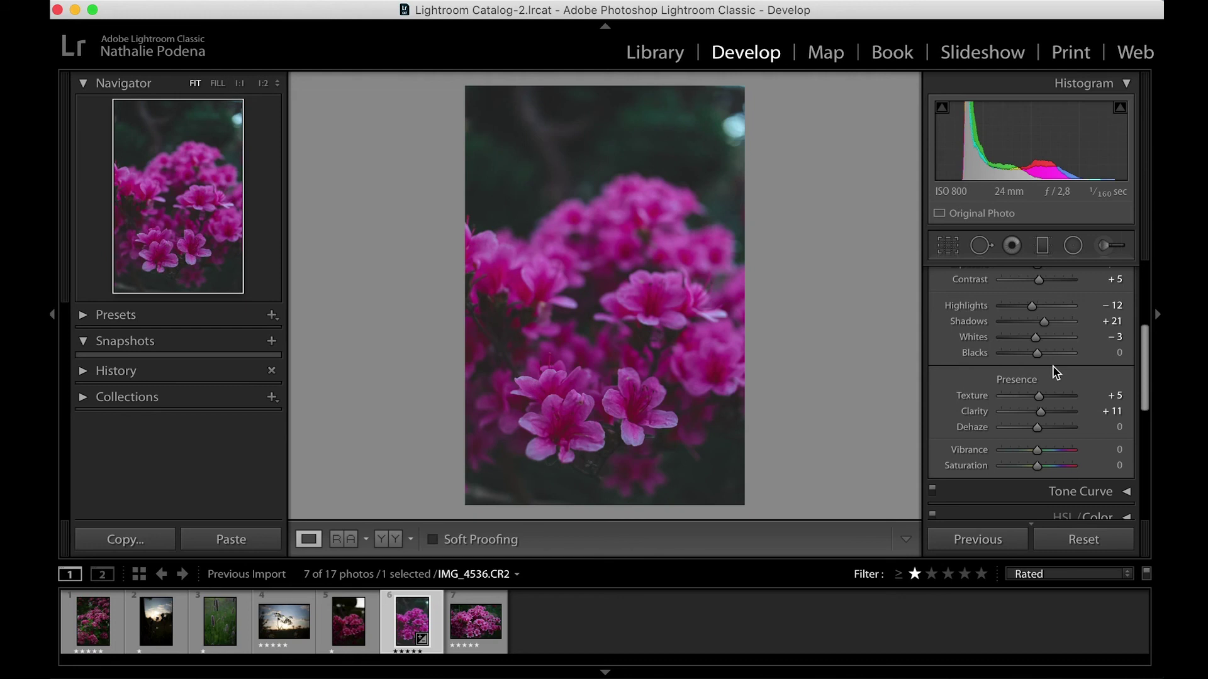
# Crop the photo to a 4 x 5 / 8 x 10 ratio, shifting the flowers upward in the frame.
pyautogui.click(950, 246)
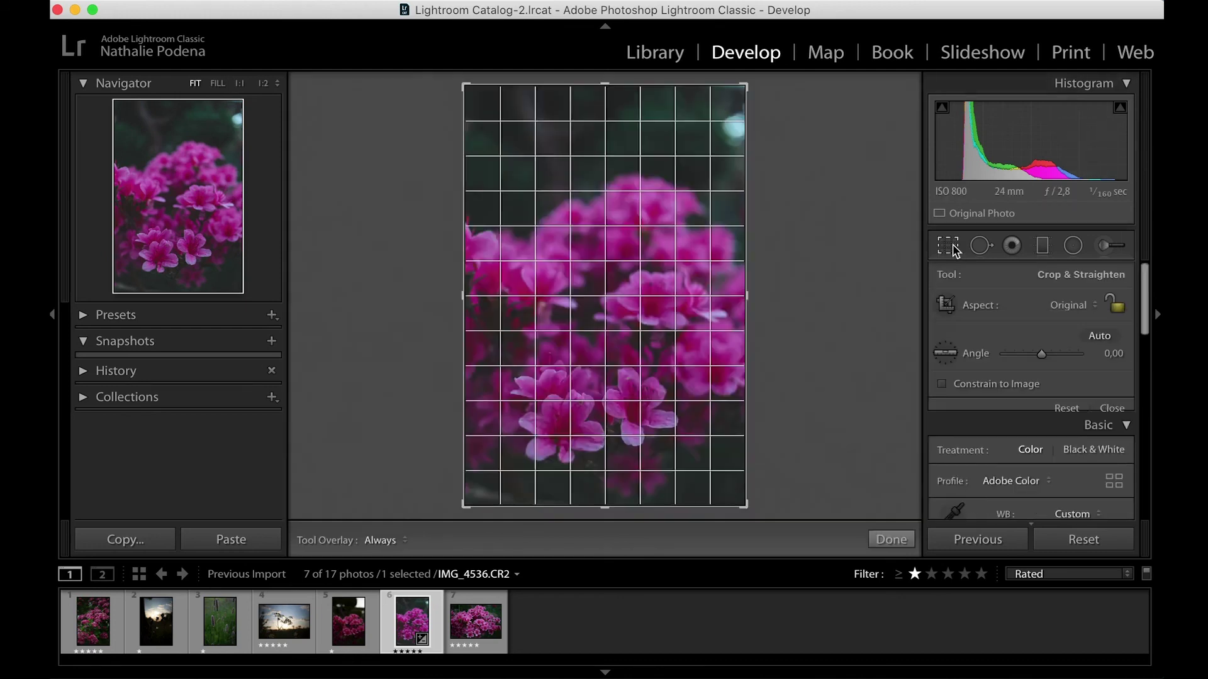
pyautogui.click(1090, 302)
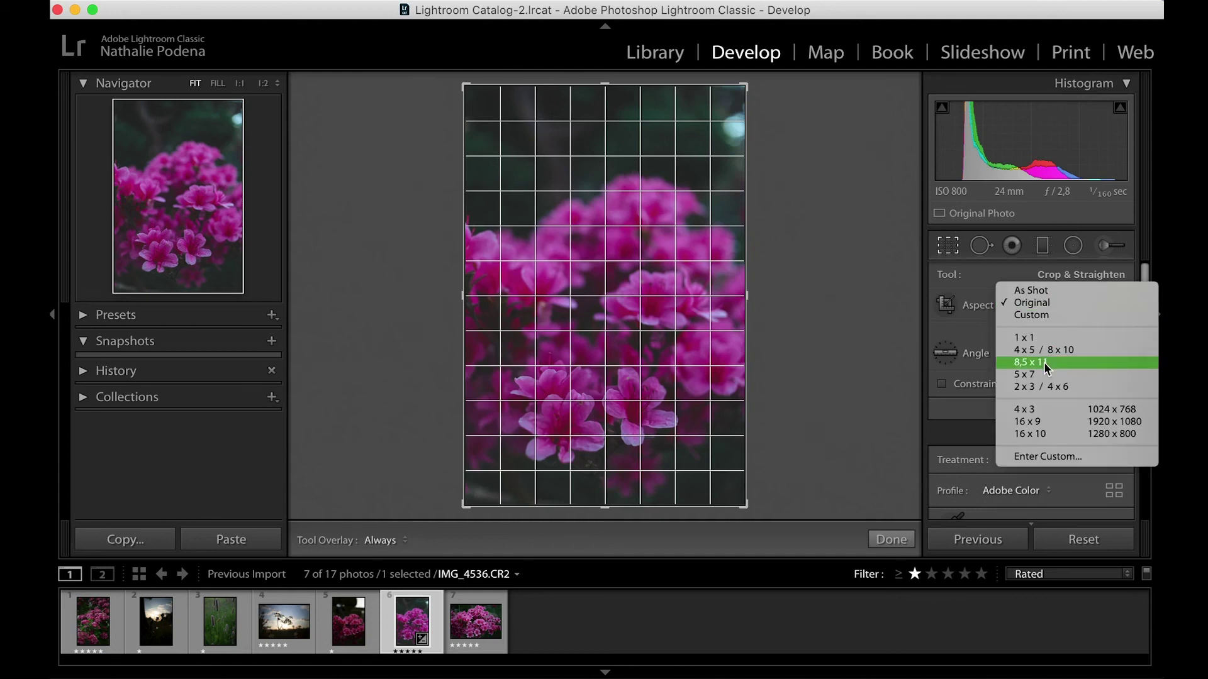
pyautogui.click(1054, 349)
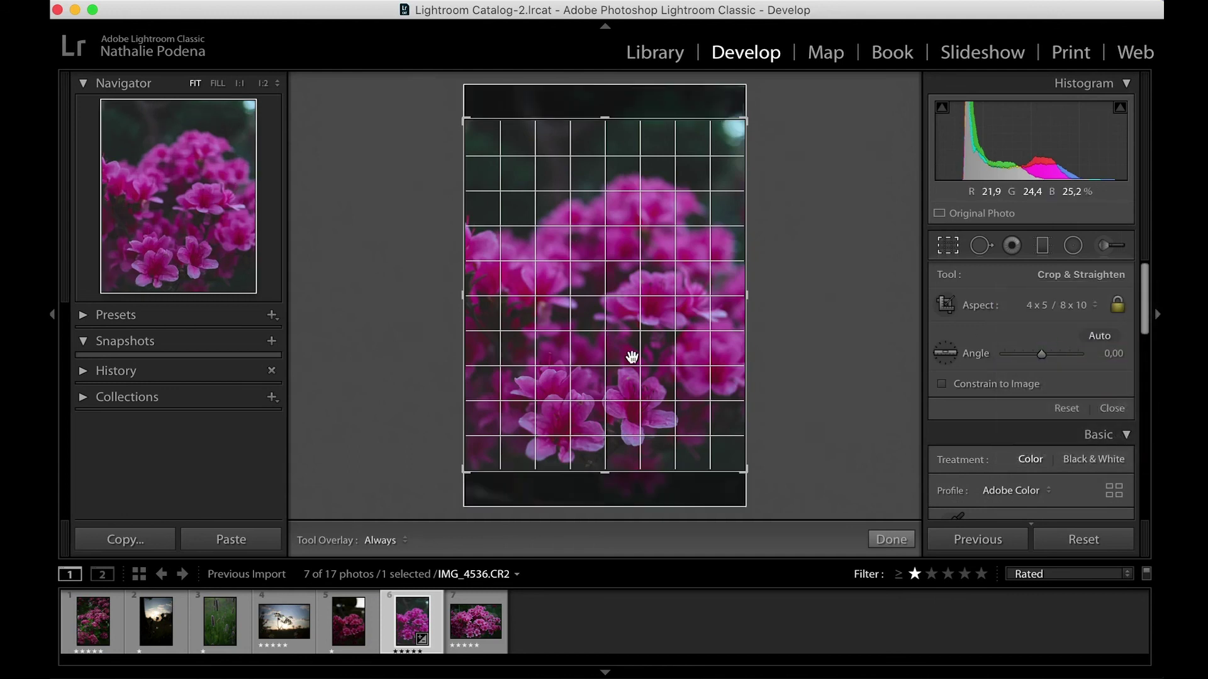
pyautogui.moveTo(632, 356); pyautogui.dragTo(634, 339)
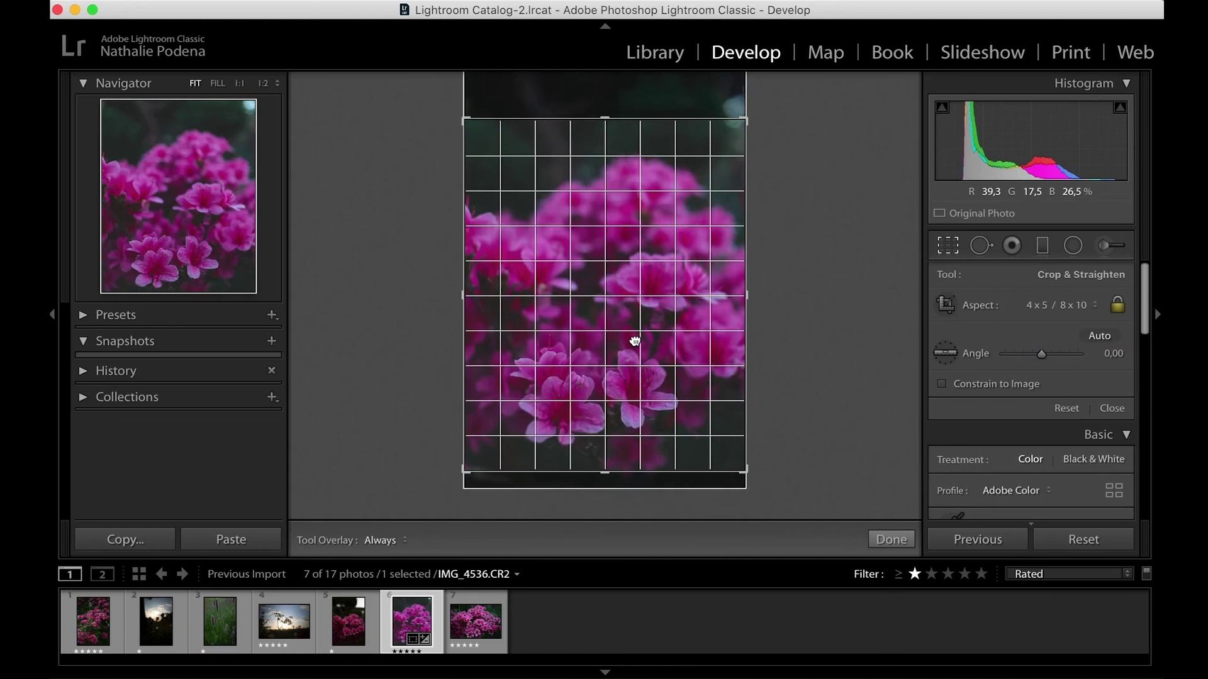
pyautogui.moveTo(634, 340); pyautogui.dragTo(634, 334)
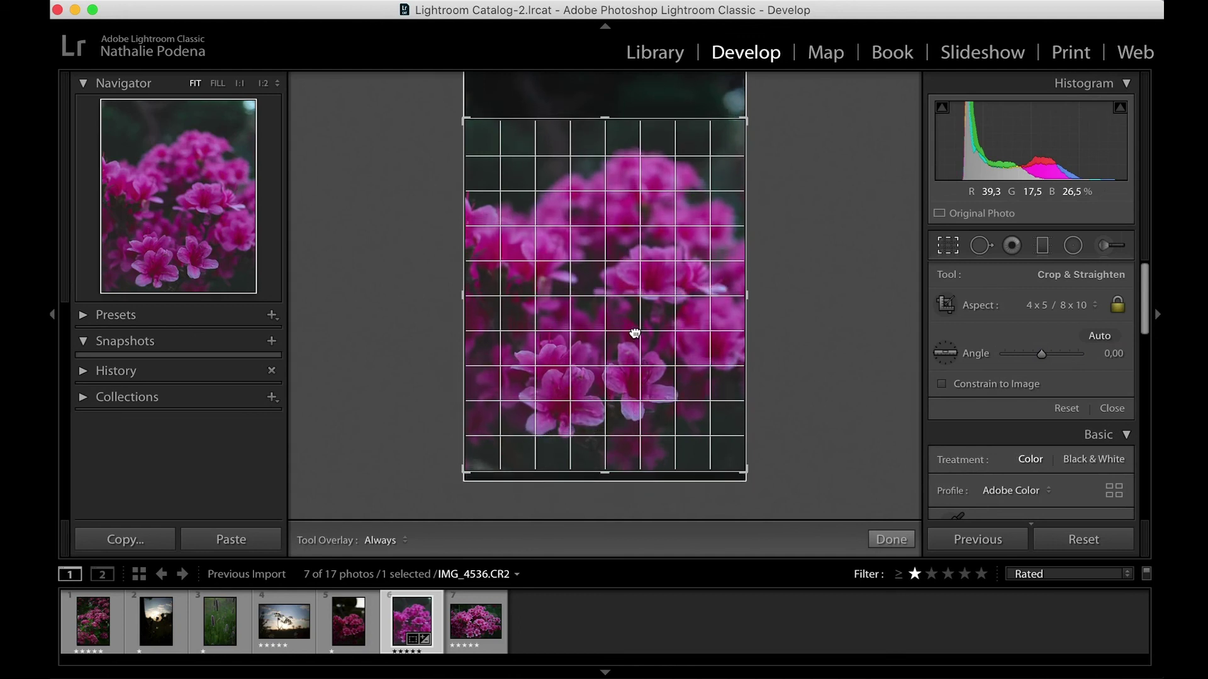
pyautogui.press('Return')
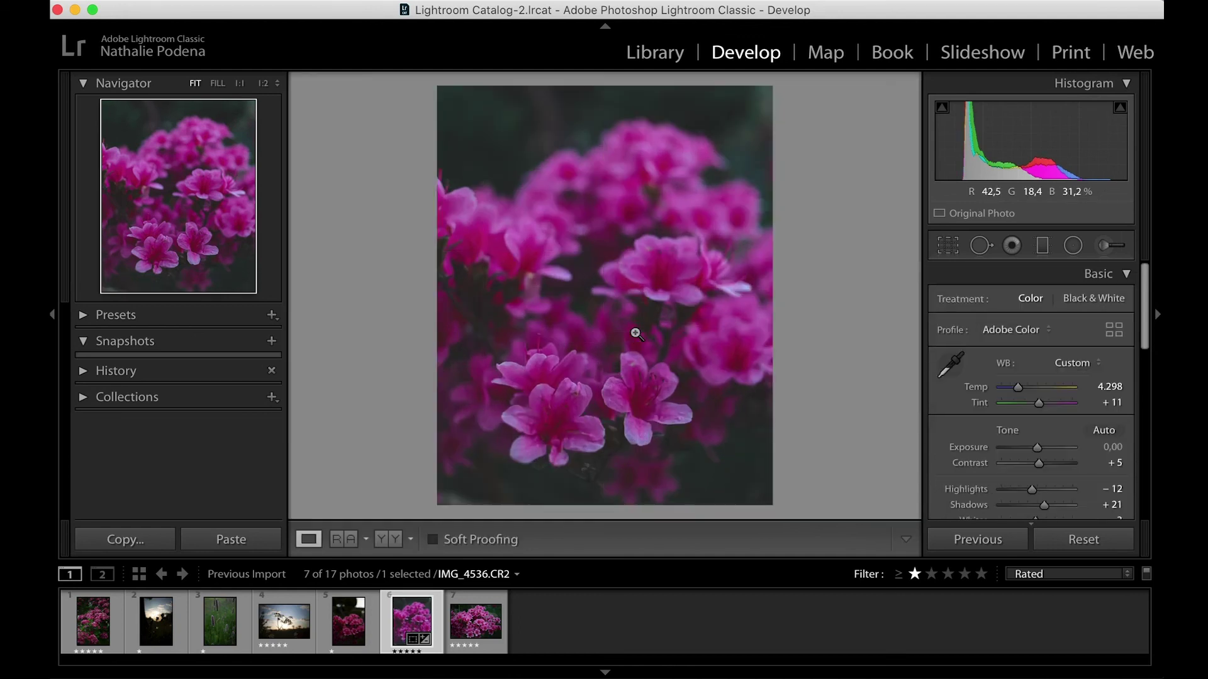
# Show the original and the cropped, edited azalea photo side by side in Before/After view.
pyautogui.press('y')
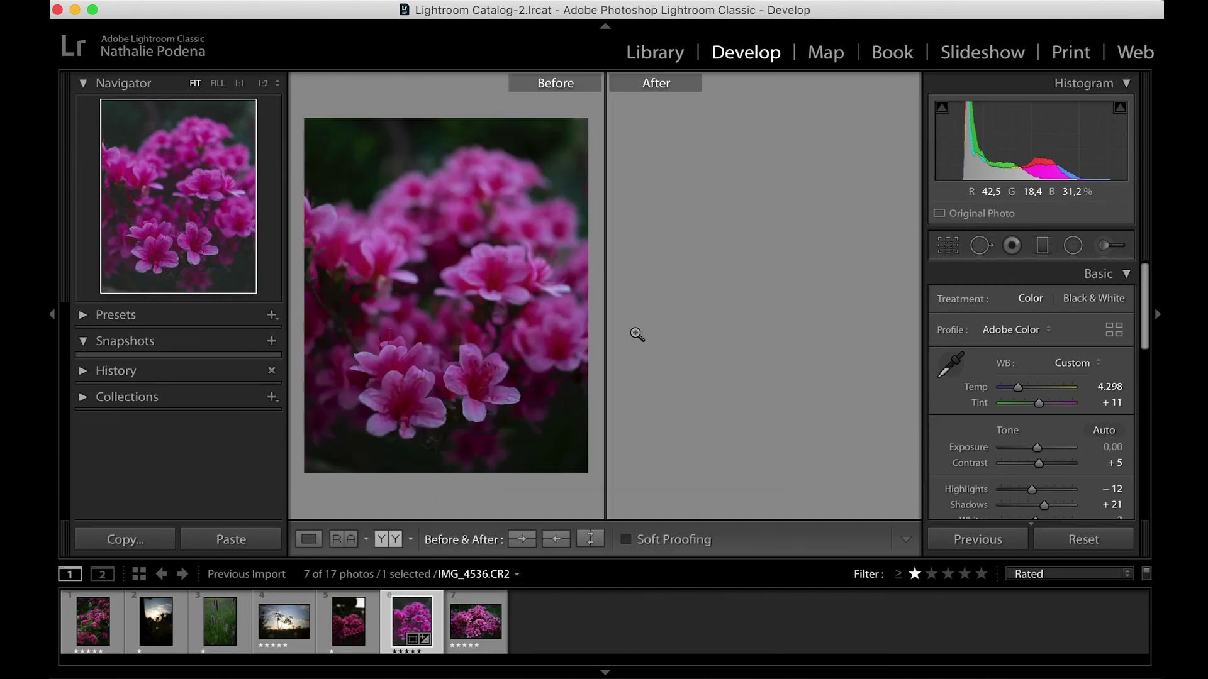